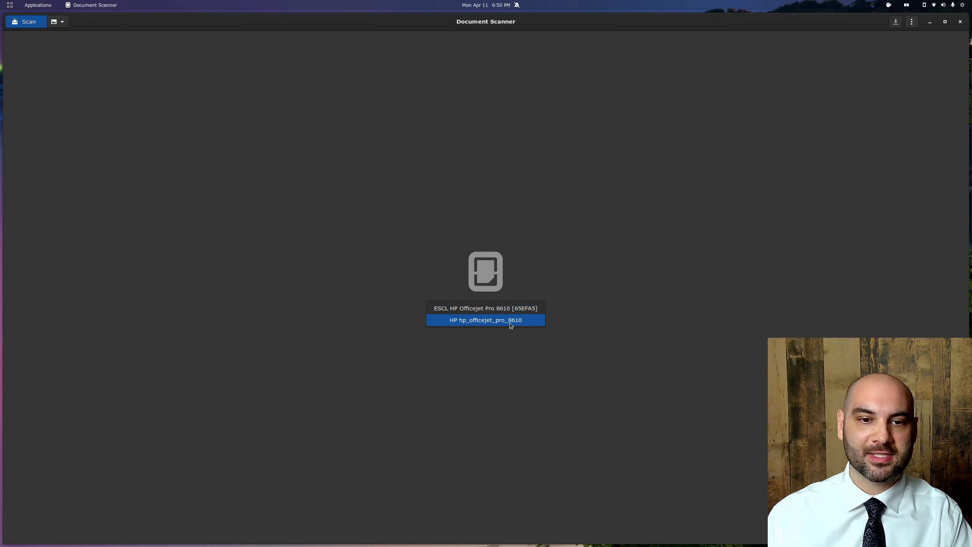
- Select the HP hp_officejet_pro_8610 scanner and scan all pages from the feeder in image mode
{"action": "left_click", "coordinate": [497, 321]}
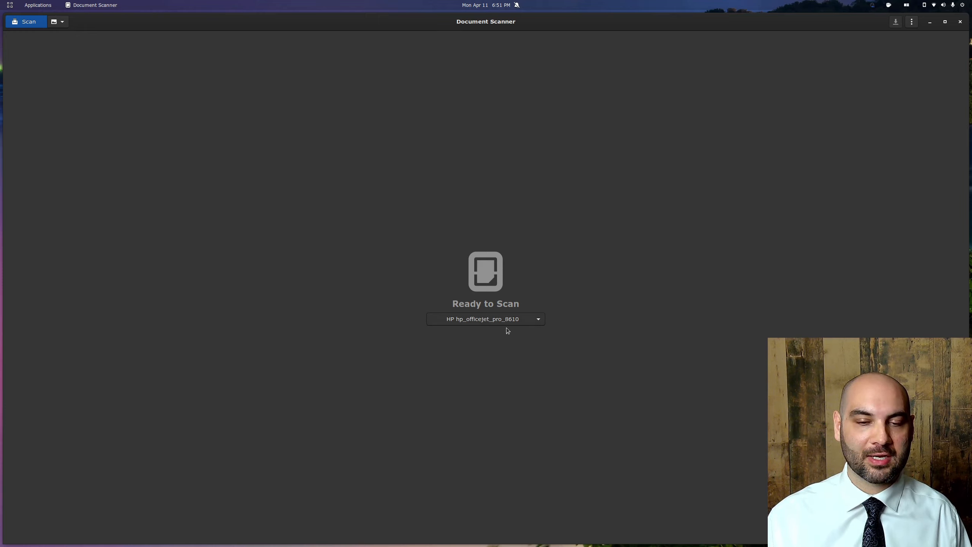
{"action": "left_click", "coordinate": [61, 24]}
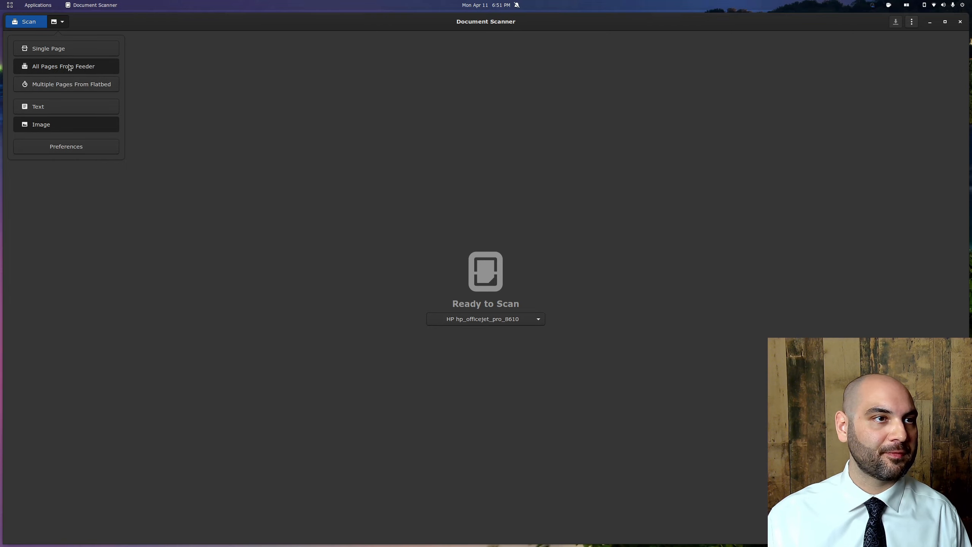
{"action": "left_click", "coordinate": [23, 24]}
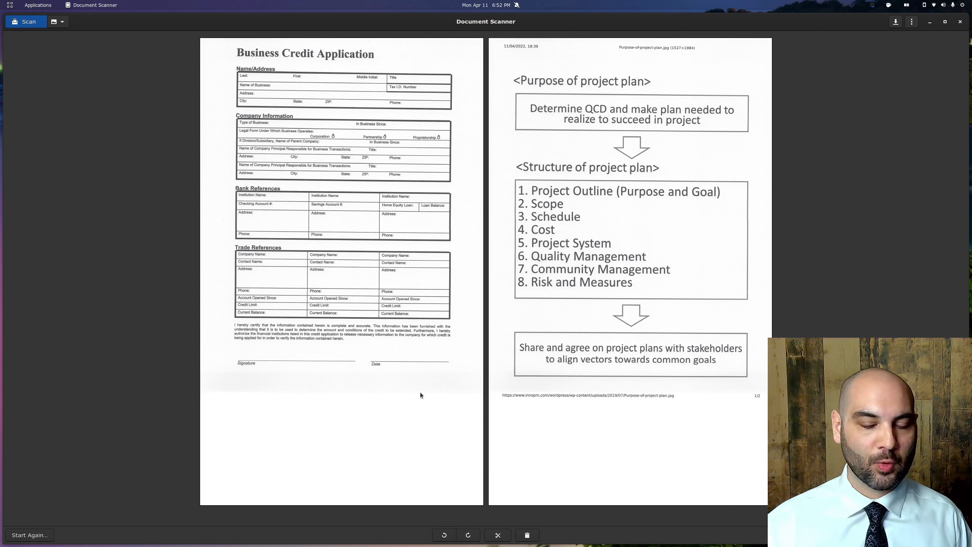
- Rotate the scanned Business Credit Application page clockwise in quarter turns through a full circle
{"action": "left_click", "coordinate": [469, 536]}
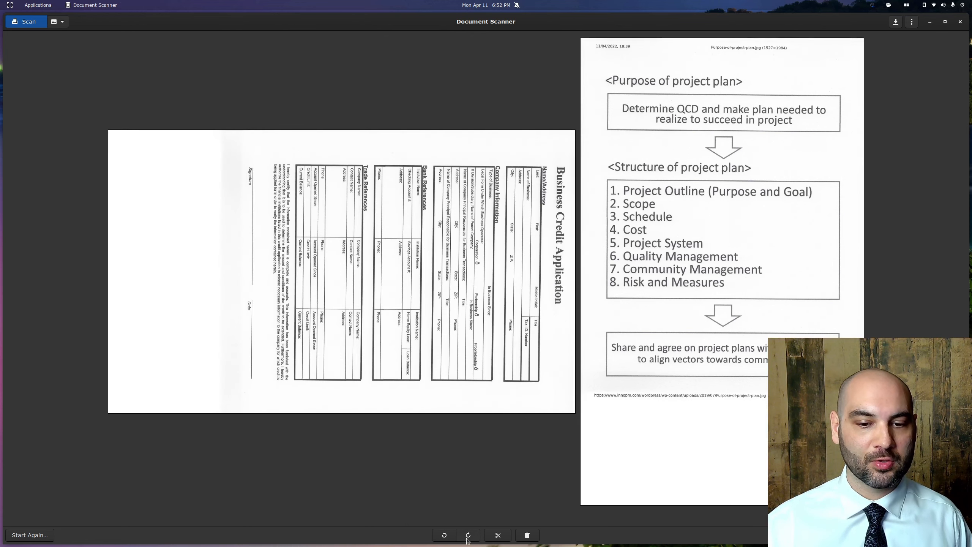
{"action": "left_click", "coordinate": [468, 539]}
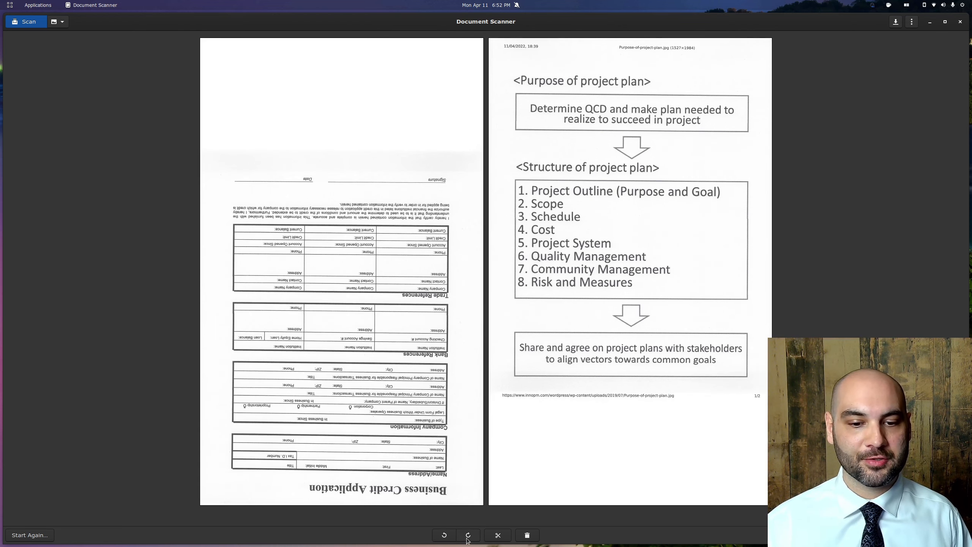
{"action": "left_click", "coordinate": [468, 537]}
{"action": "left_click", "coordinate": [468, 536]}
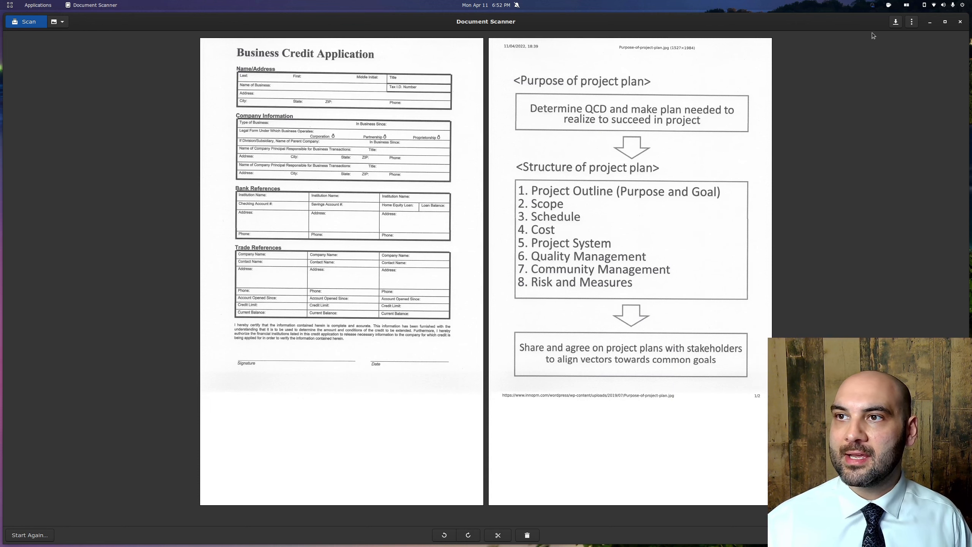
- Save the scanned pages to Documents as the multi-page PDF Scanned Document.pdf and close the scanner program
{"action": "left_click", "coordinate": [896, 22]}
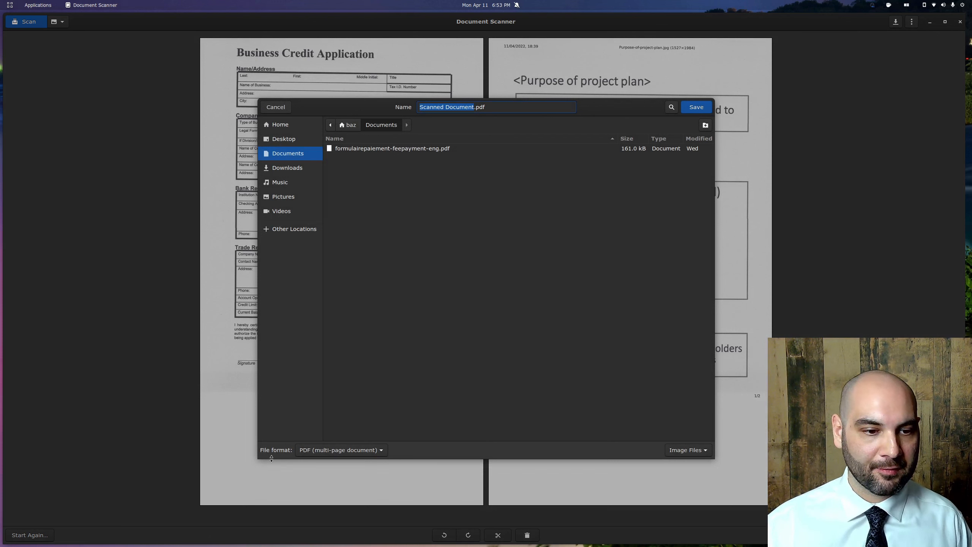
{"action": "left_click", "coordinate": [367, 454]}
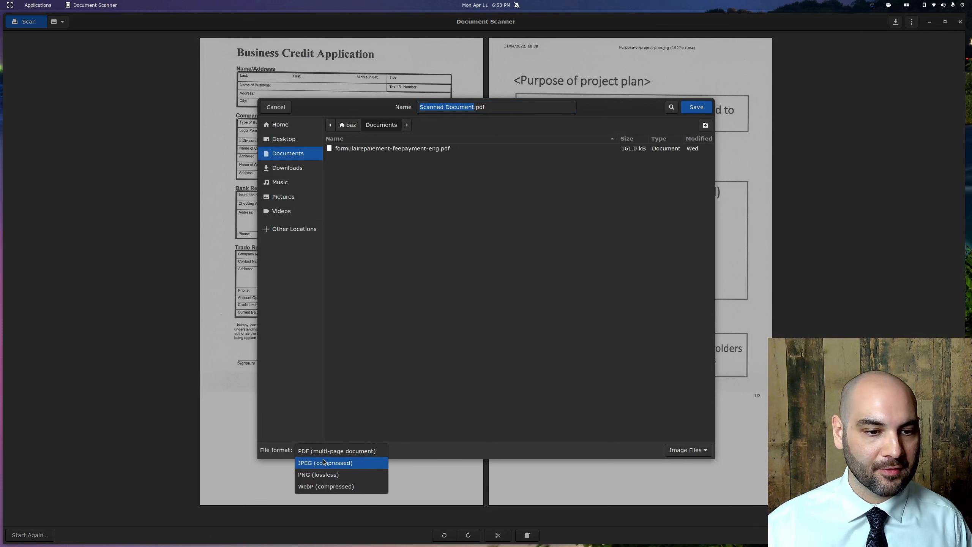
{"action": "left_click", "coordinate": [326, 446]}
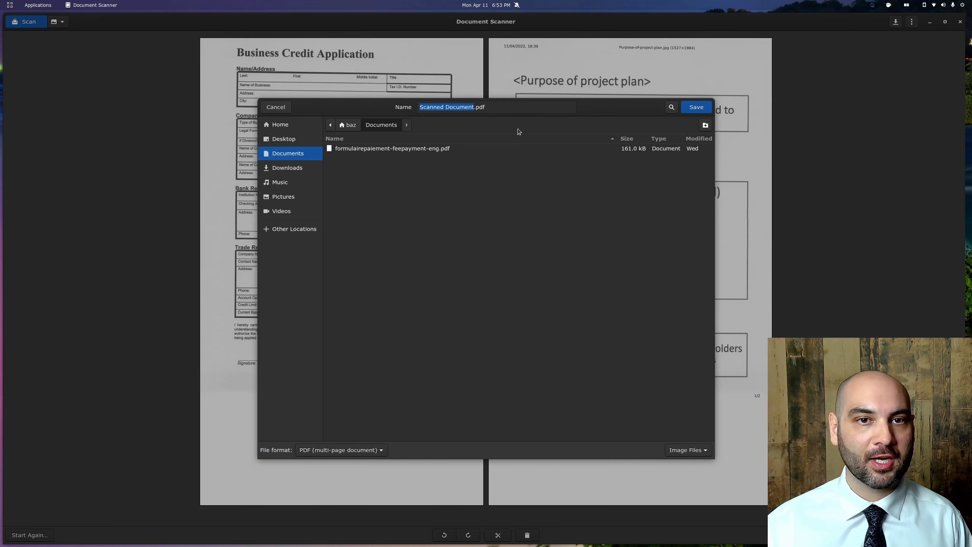
{"action": "left_click", "coordinate": [697, 108]}
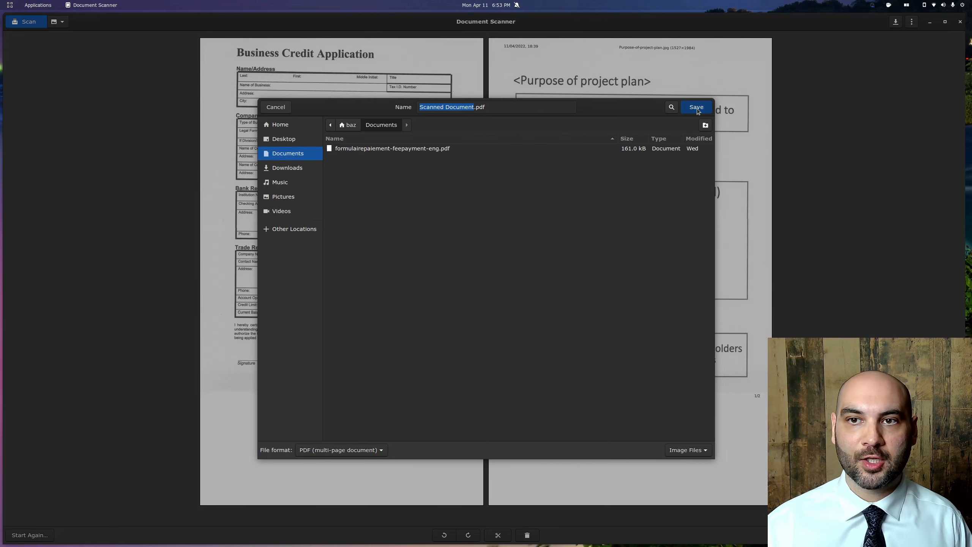
{"action": "left_click", "coordinate": [960, 21]}
- Switch to the Files app and preview Scanned Document.pdf in the Documents folder
{"action": "left_click", "coordinate": [253, 534]}
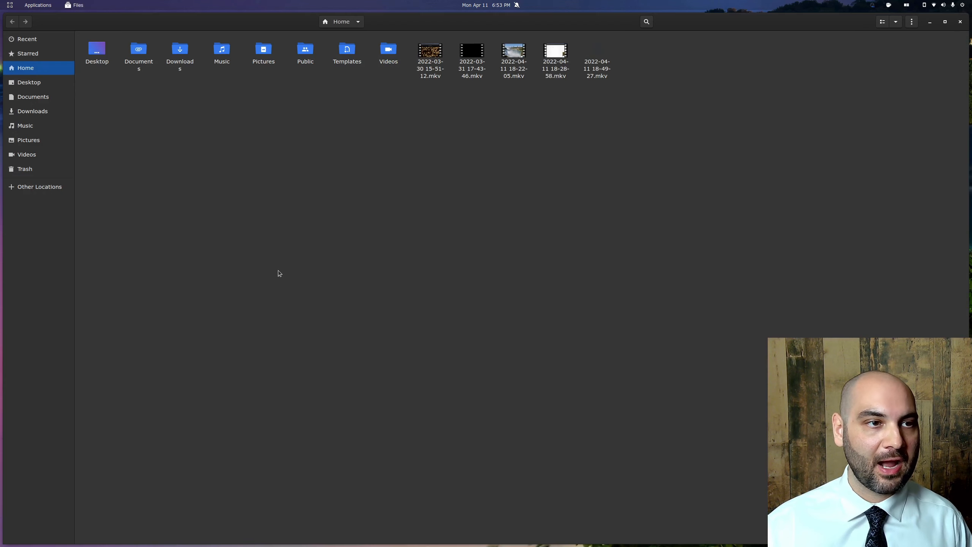
{"action": "left_click", "coordinate": [49, 101]}
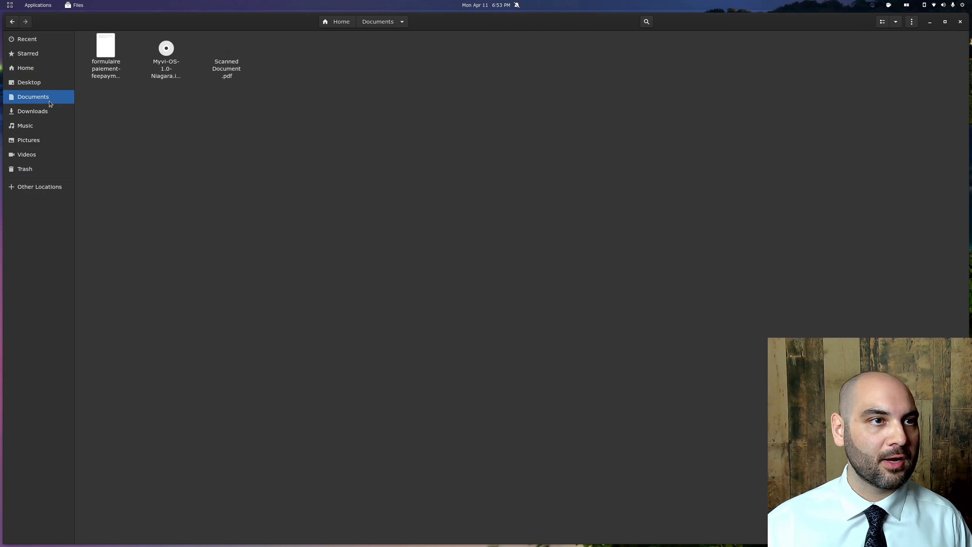
{"action": "left_click", "coordinate": [245, 52]}
{"action": "key", "text": "space"}
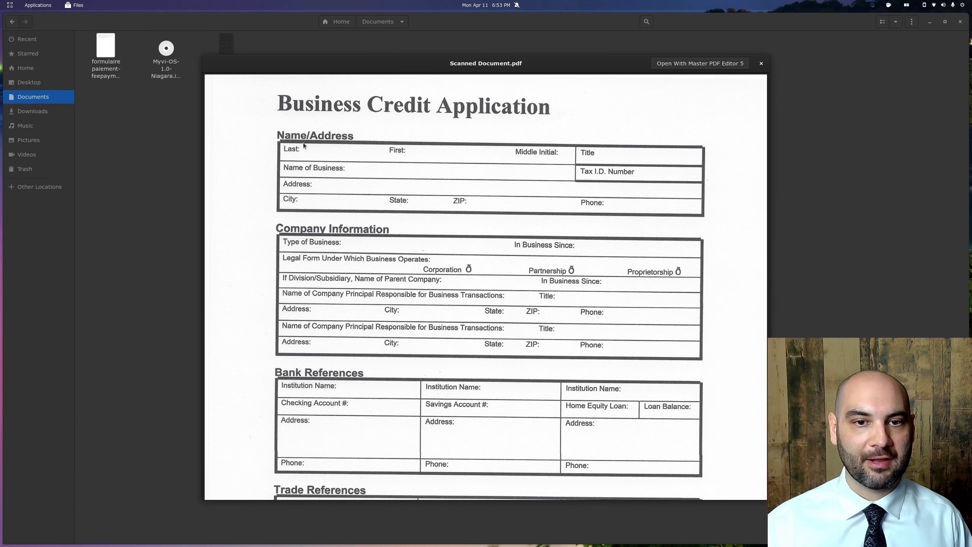
{"action": "key", "text": "space"}
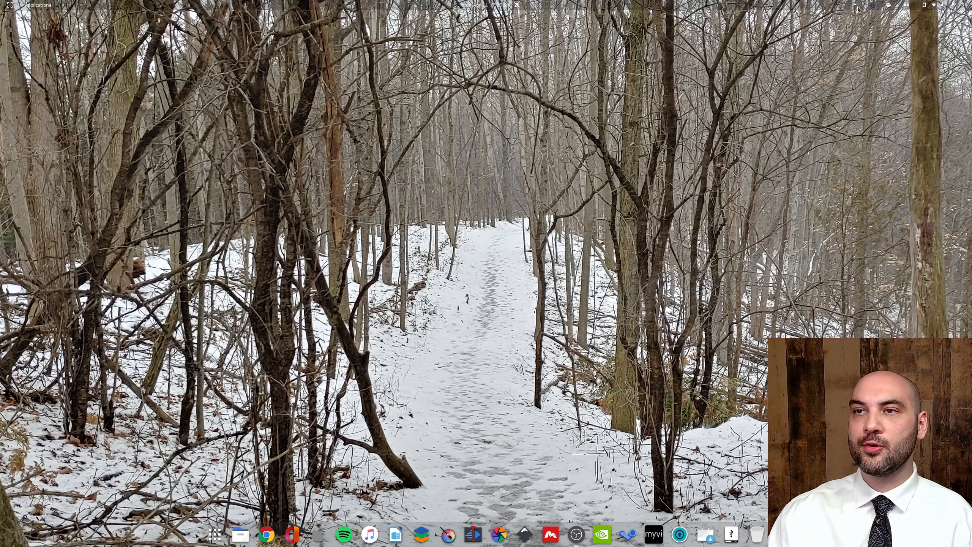
- Open the removable drive Red from the desktop's drive indicator to view its contents, and close its window
{"action": "left_click", "coordinate": [855, 6]}
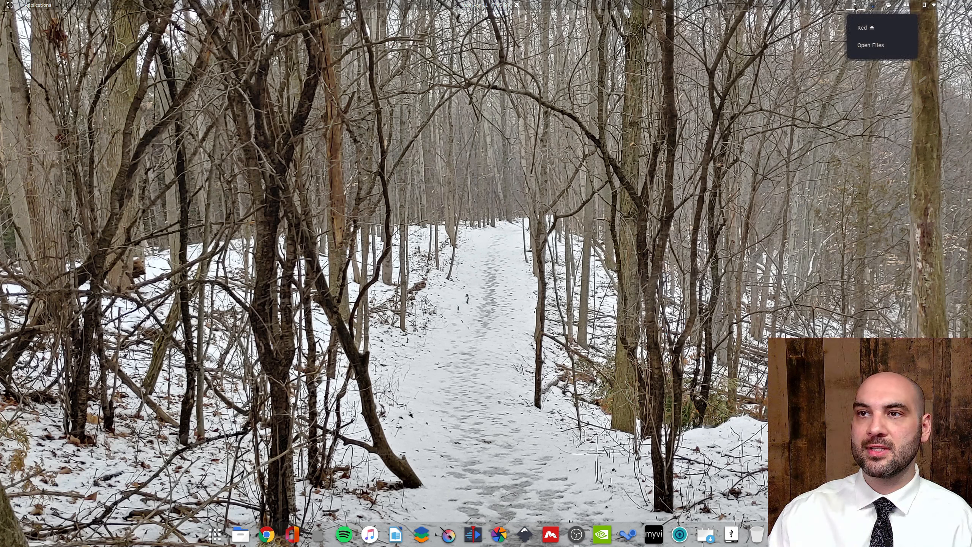
{"action": "left_click", "coordinate": [863, 28]}
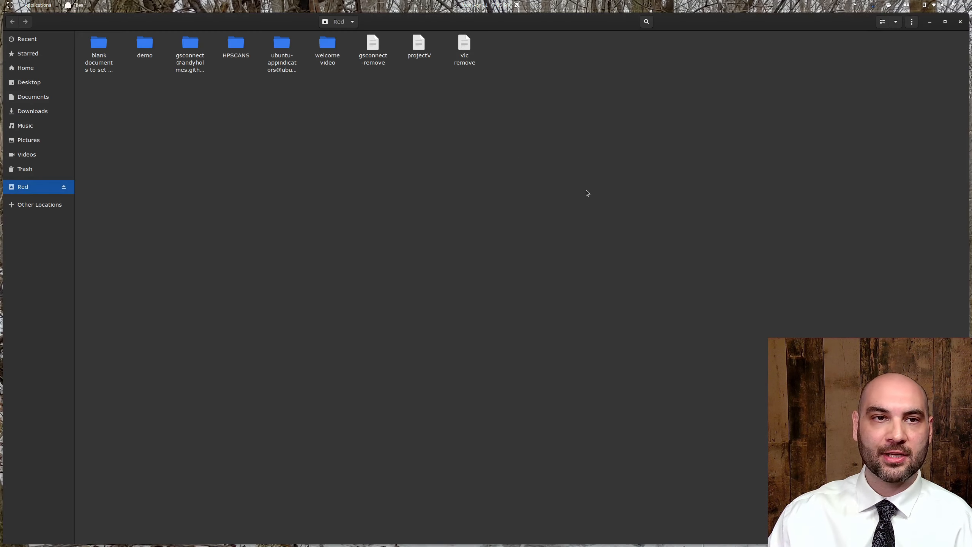
{"action": "left_click", "coordinate": [960, 22]}
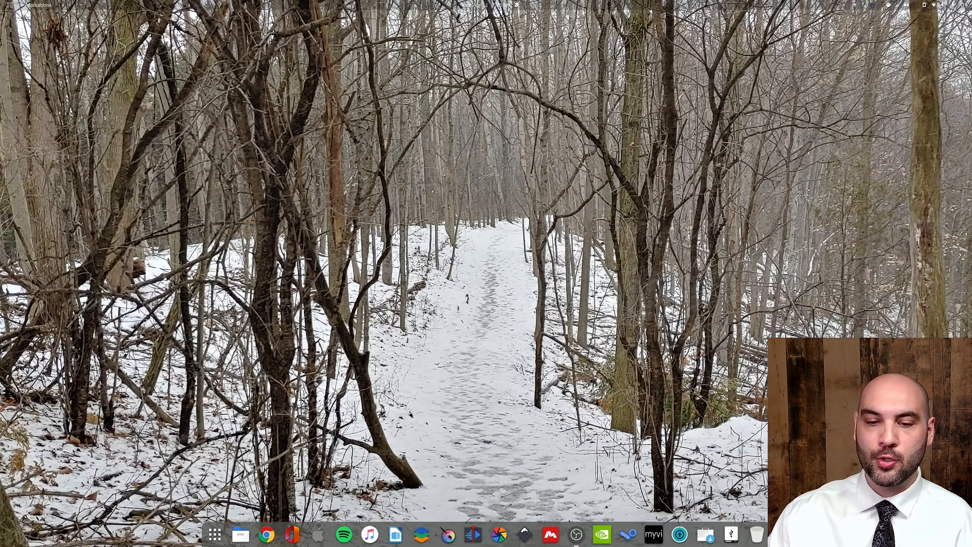
- Open the HPSCANS folder on the Red drive in Files and preview the pages of scan.pdf
{"action": "left_click", "coordinate": [248, 534]}
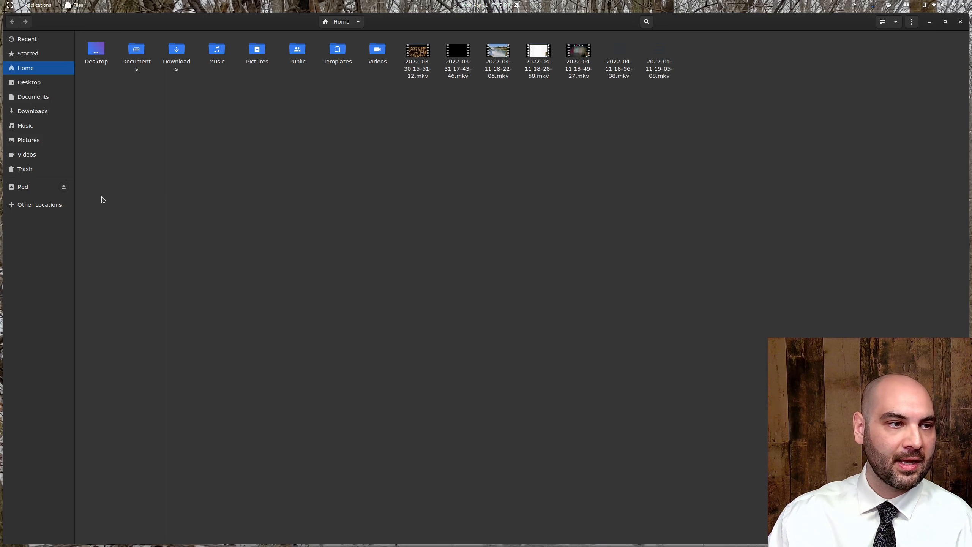
{"action": "left_click", "coordinate": [23, 186]}
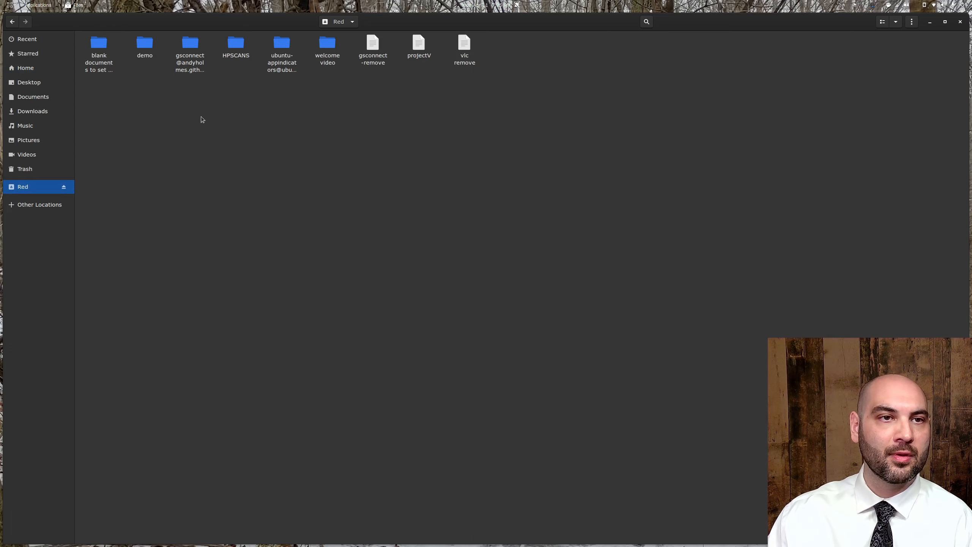
{"action": "double_click", "coordinate": [237, 47]}
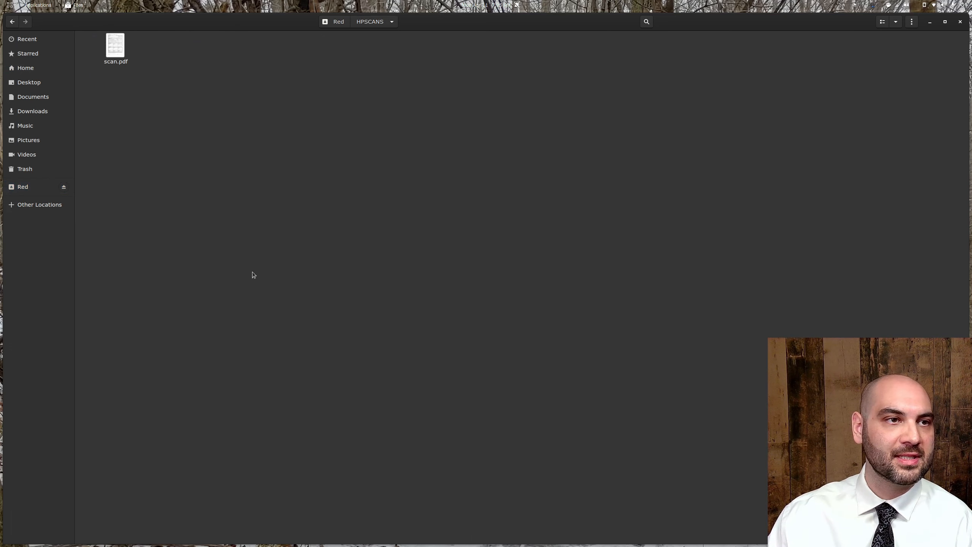
{"action": "left_click", "coordinate": [116, 48]}
{"action": "key", "text": "space"}
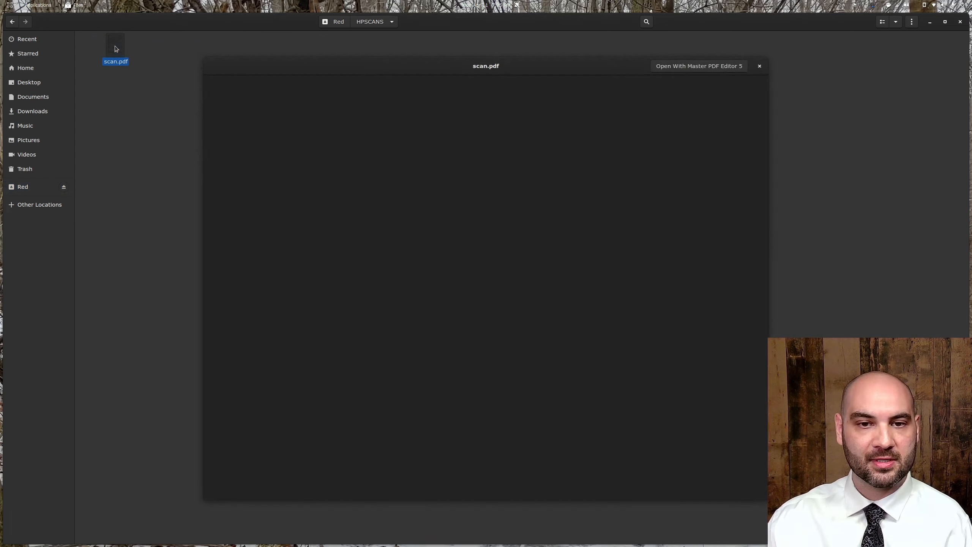
{"action": "scroll", "coordinate": [359, 300], "scroll_direction": "down", "scroll_amount": 10}
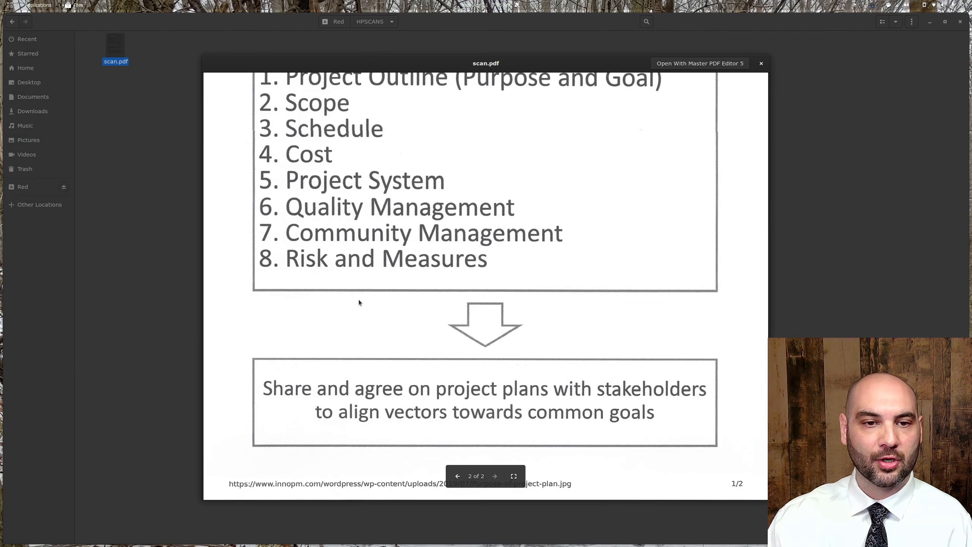
{"action": "scroll", "coordinate": [358, 299], "scroll_direction": "up", "scroll_amount": 10}
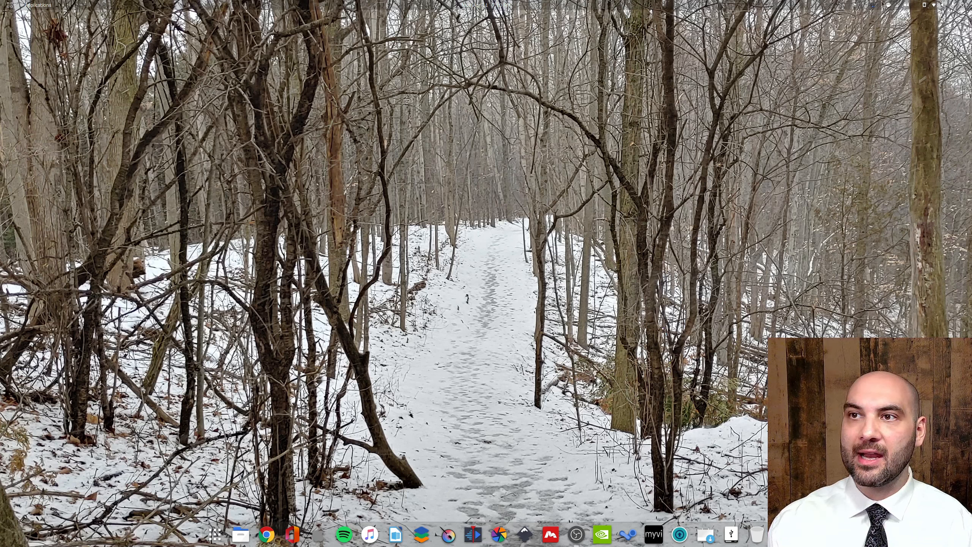
- Eject the removable drive Red from within the Files app
{"action": "left_click", "coordinate": [856, 7]}
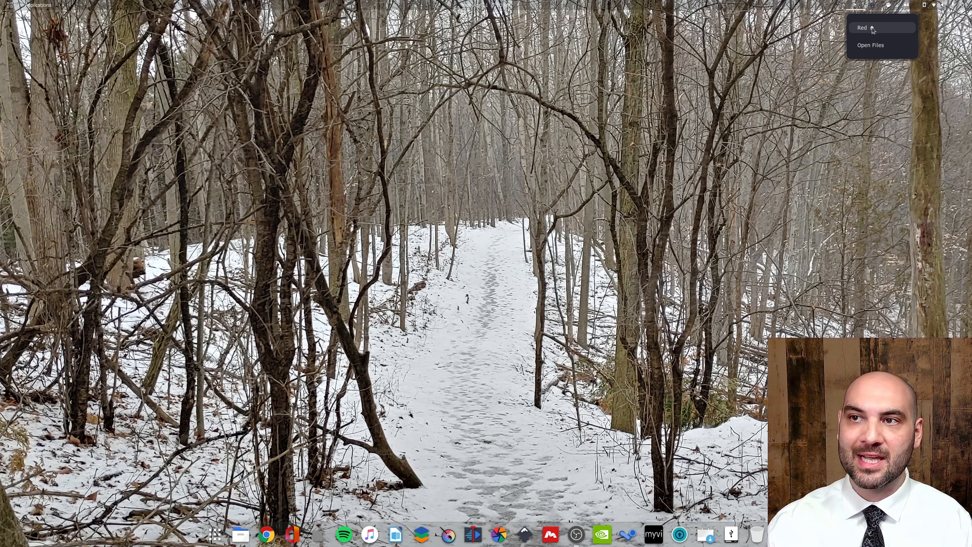
{"action": "left_click", "coordinate": [854, 4]}
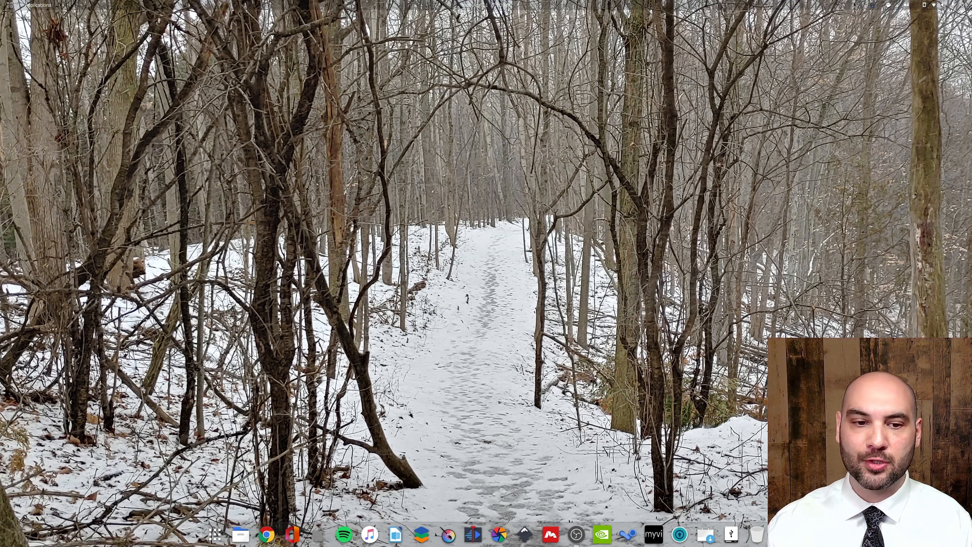
{"action": "left_click", "coordinate": [241, 534]}
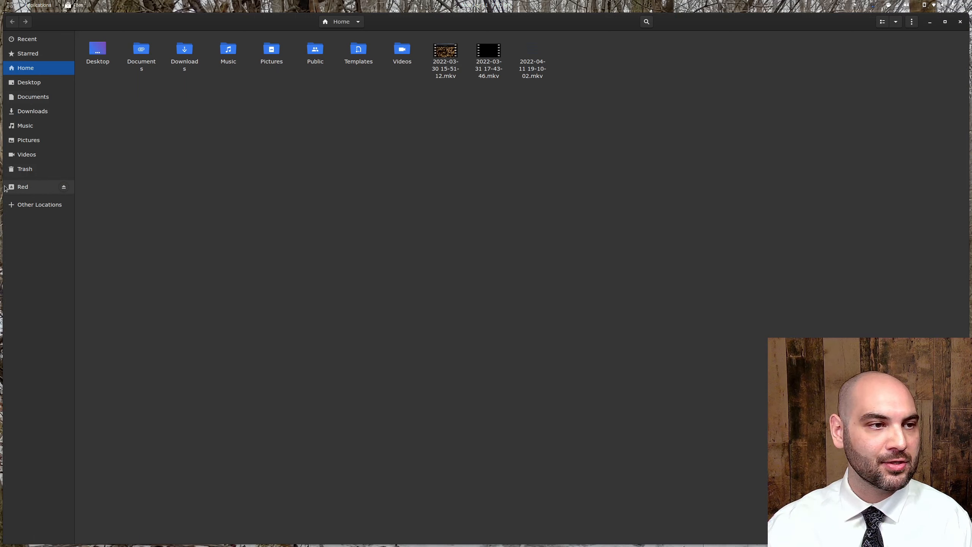
{"action": "left_click", "coordinate": [63, 188]}
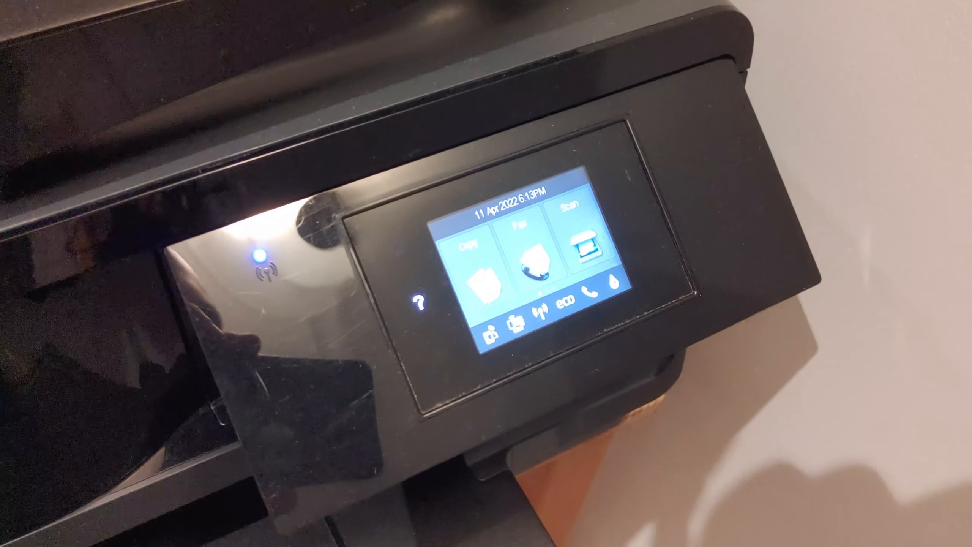
{"action": "left_click", "coordinate": [580, 238]}
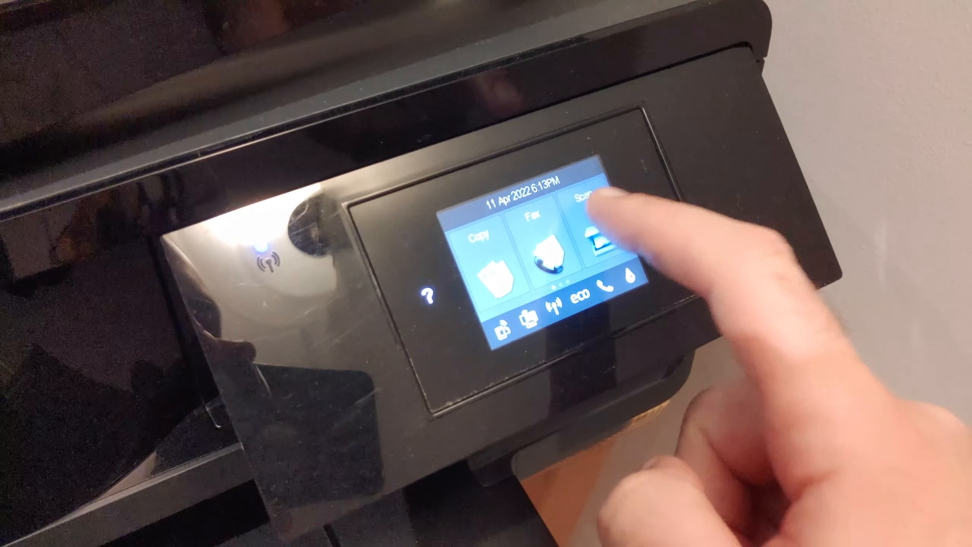
{"action": "left_click_drag", "start_coordinate": [612, 230], "coordinate": [532, 281]}
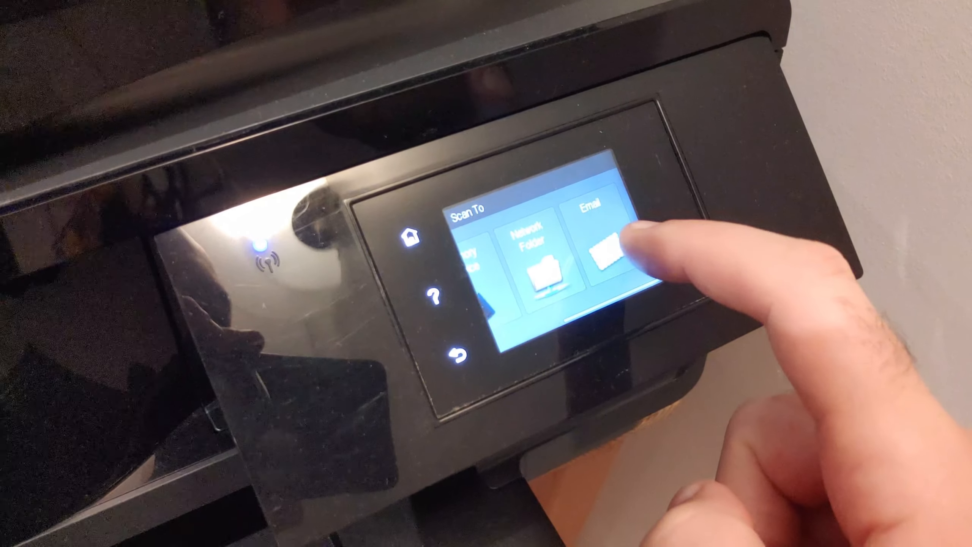
{"action": "left_click", "coordinate": [613, 230]}
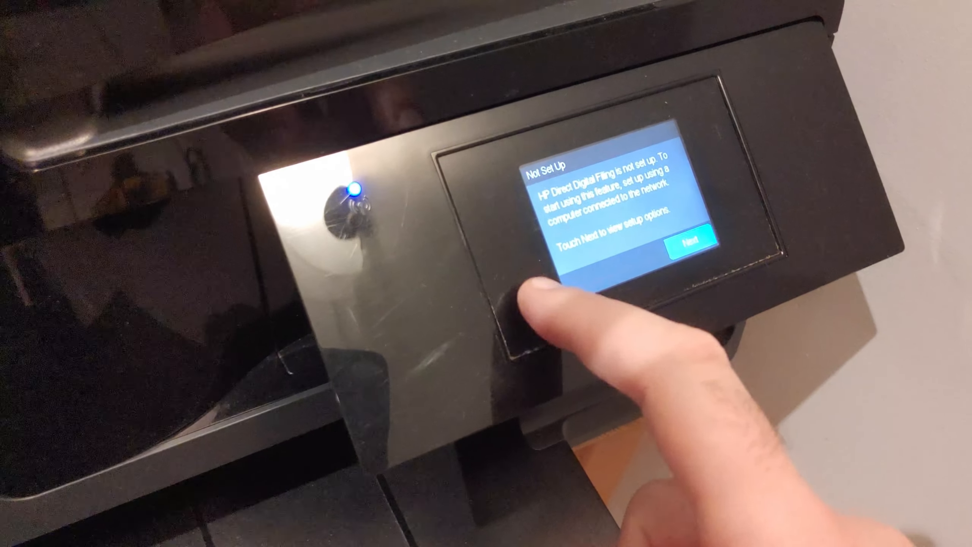
{"action": "left_click", "coordinate": [512, 315]}
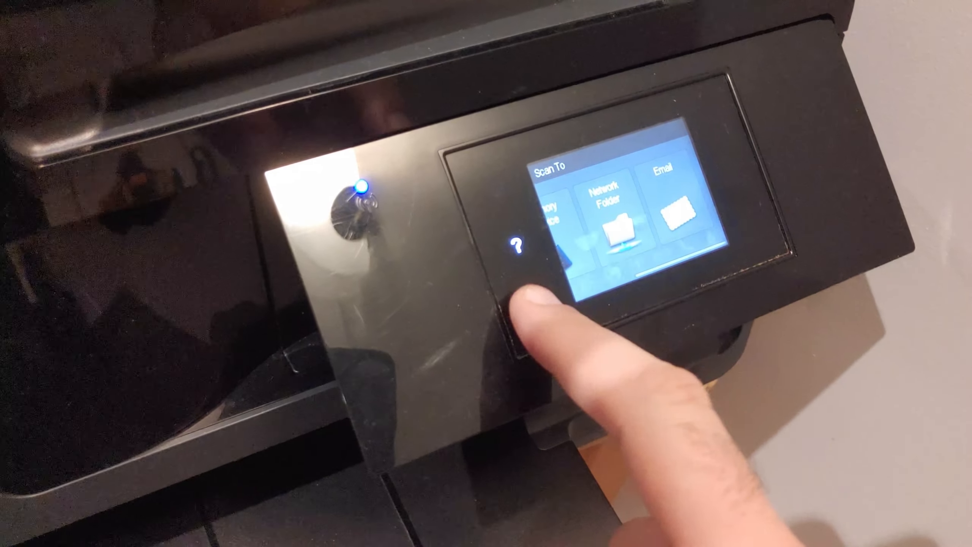
{"action": "left_click", "coordinate": [534, 303]}
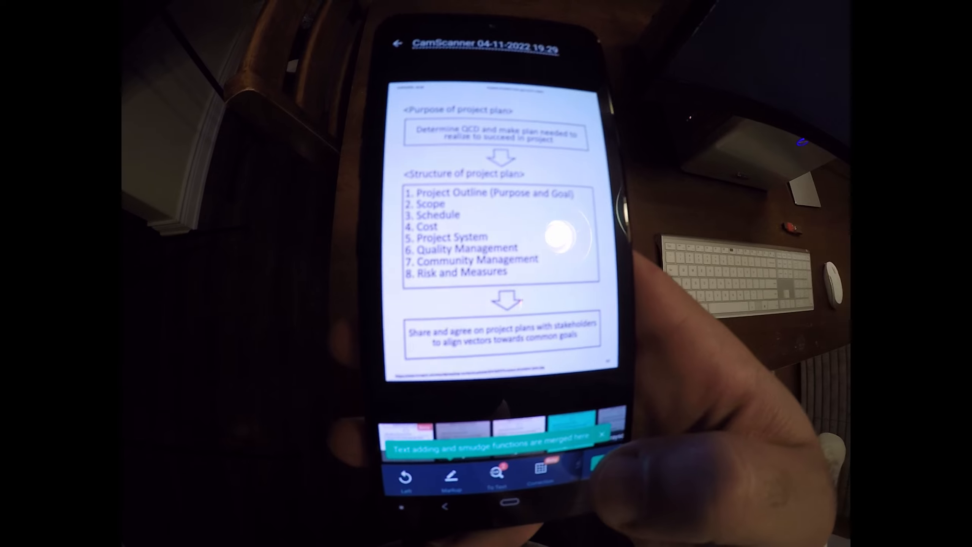
{"action": "left_click", "coordinate": [638, 447]}
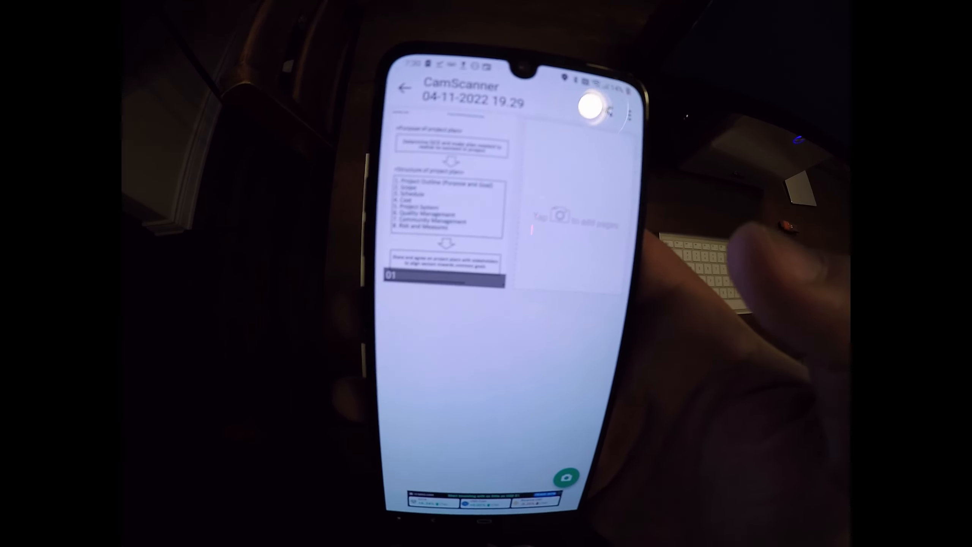
{"action": "left_click", "coordinate": [573, 166]}
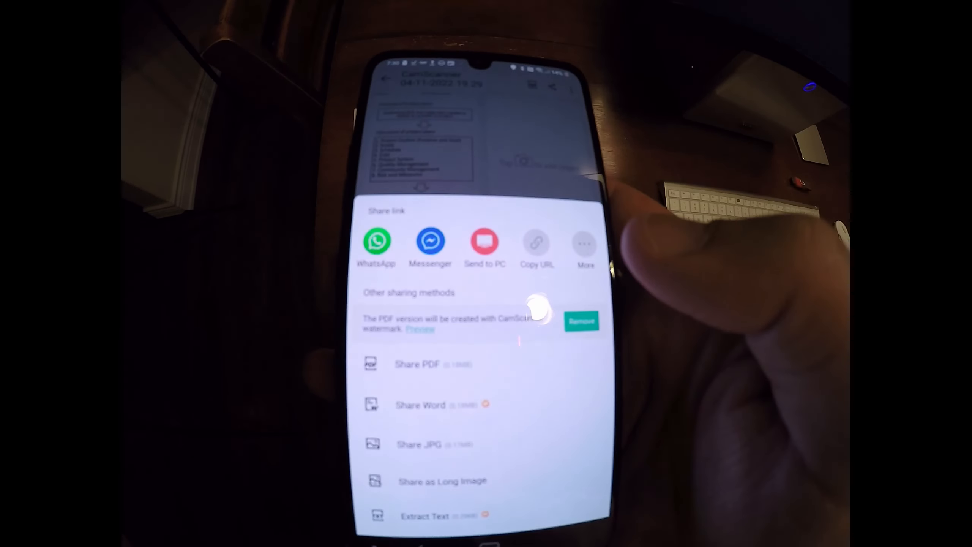
{"action": "left_click", "coordinate": [533, 384]}
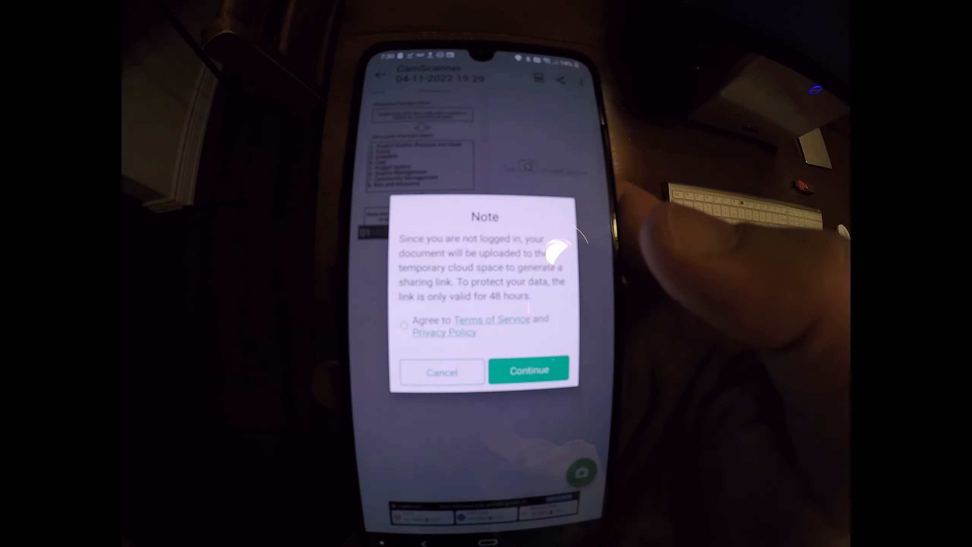
- Accept the temporary cloud upload terms and share the scanned document through KDE Connect to the computer Myvi-Exclusive-Plus
{"action": "left_click", "coordinate": [402, 325]}
{"action": "left_click", "coordinate": [530, 369]}
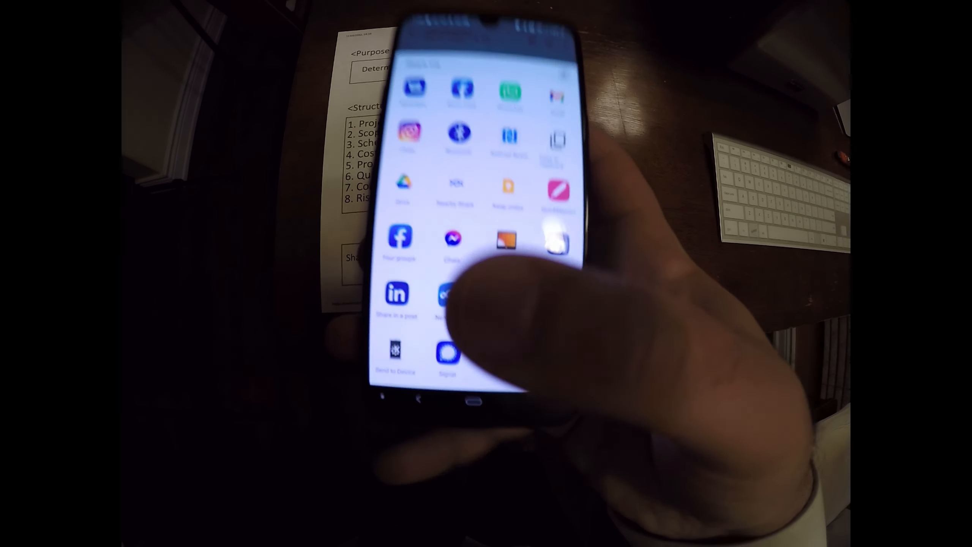
{"action": "left_click", "coordinate": [396, 303]}
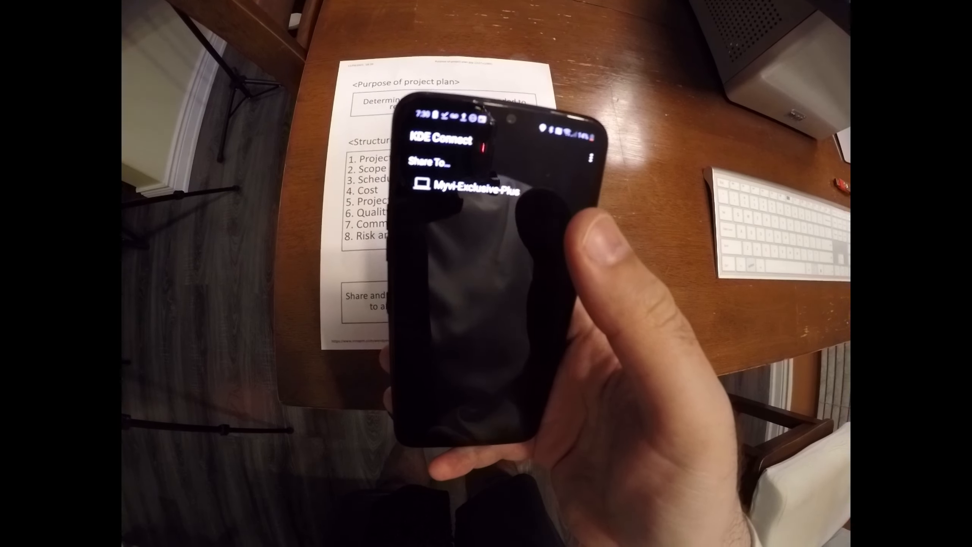
{"action": "left_click", "coordinate": [467, 182]}
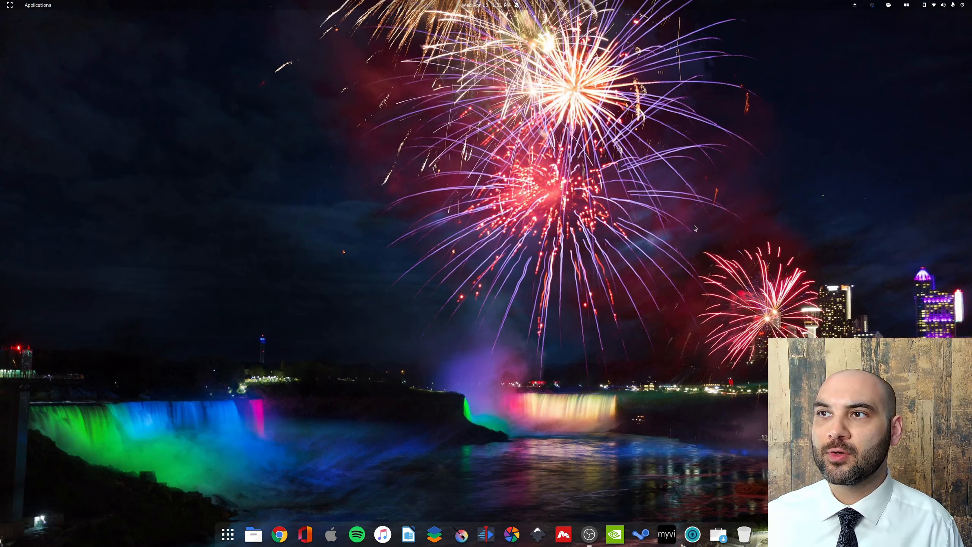
- Lock the computer's screen from the desktop
{"action": "left_click", "coordinate": [971, 5]}
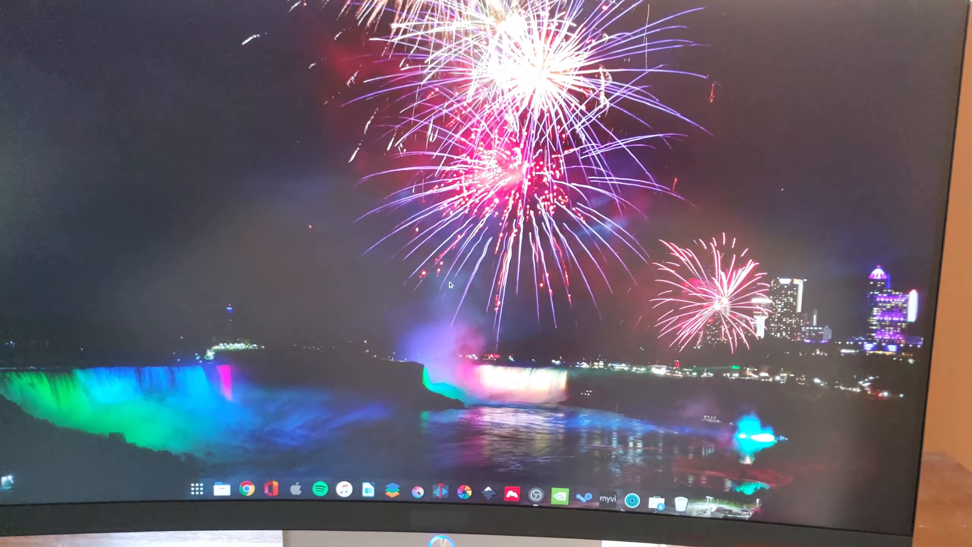
{"action": "key", "text": "super+l"}
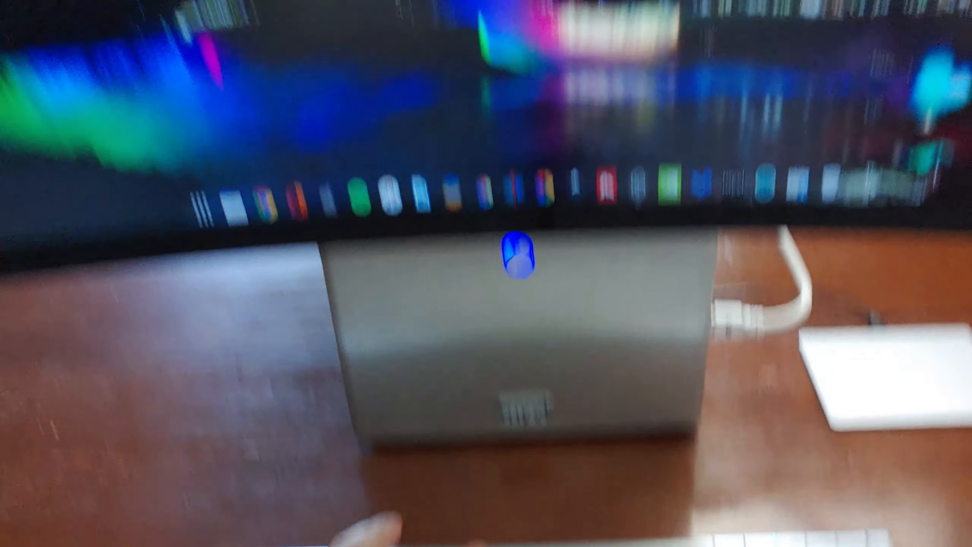
{"action": "key", "text": "super+l"}
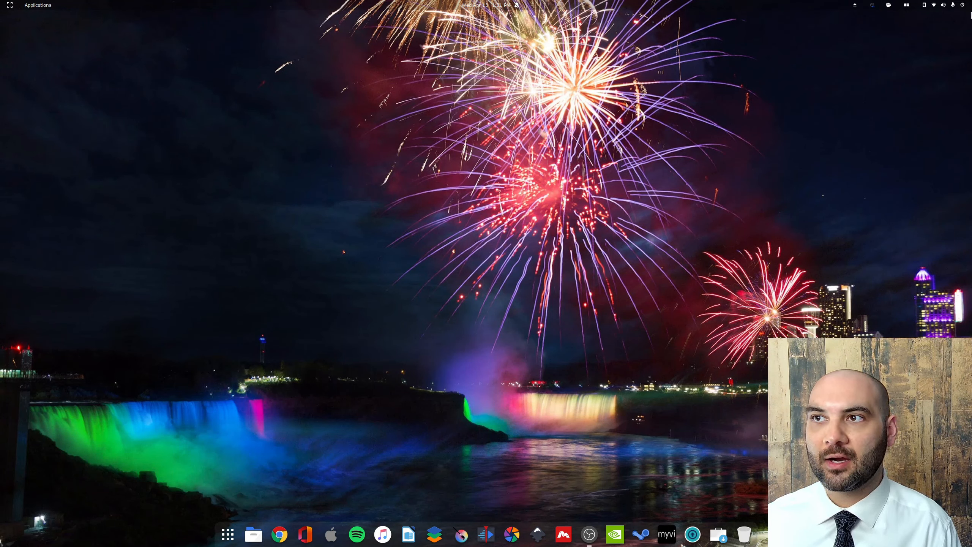
- Open the Screen Lock section of the Privacy settings and turn on Automatic Screen Lock
{"action": "left_click", "coordinate": [971, 3]}
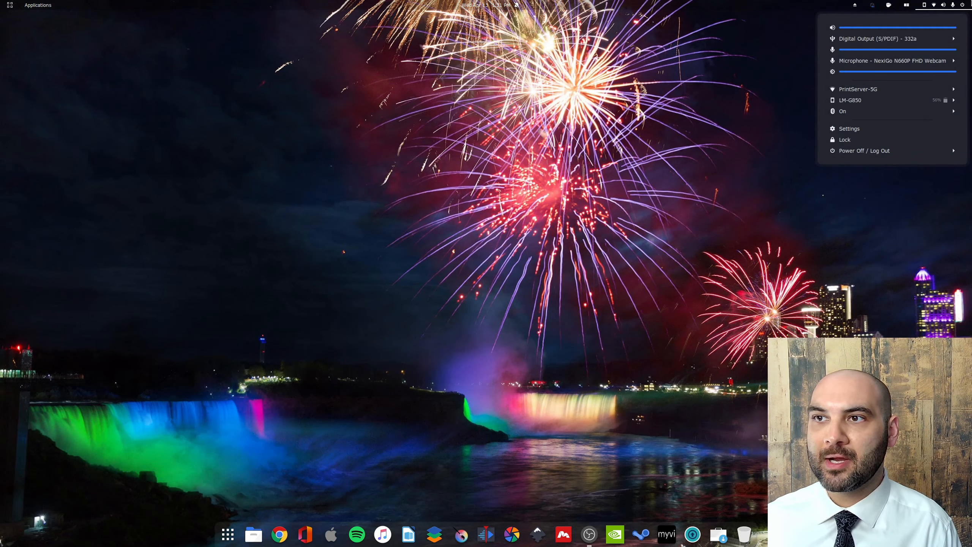
{"action": "left_click", "coordinate": [850, 128]}
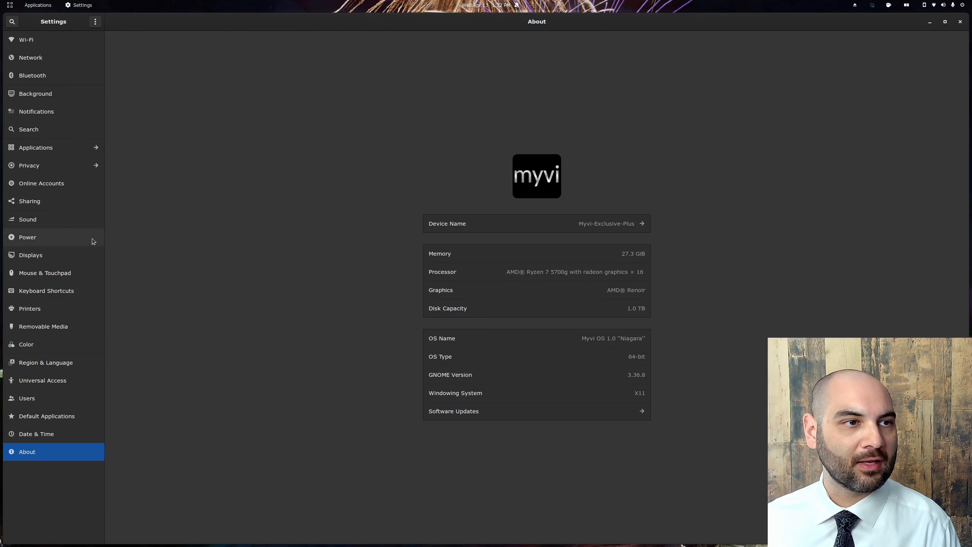
{"action": "left_click", "coordinate": [41, 167]}
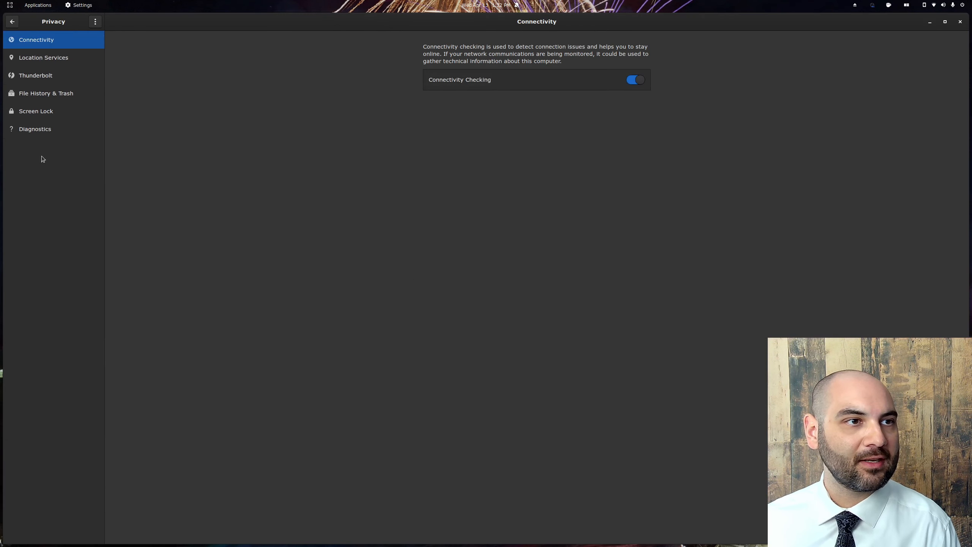
{"action": "left_click", "coordinate": [50, 113]}
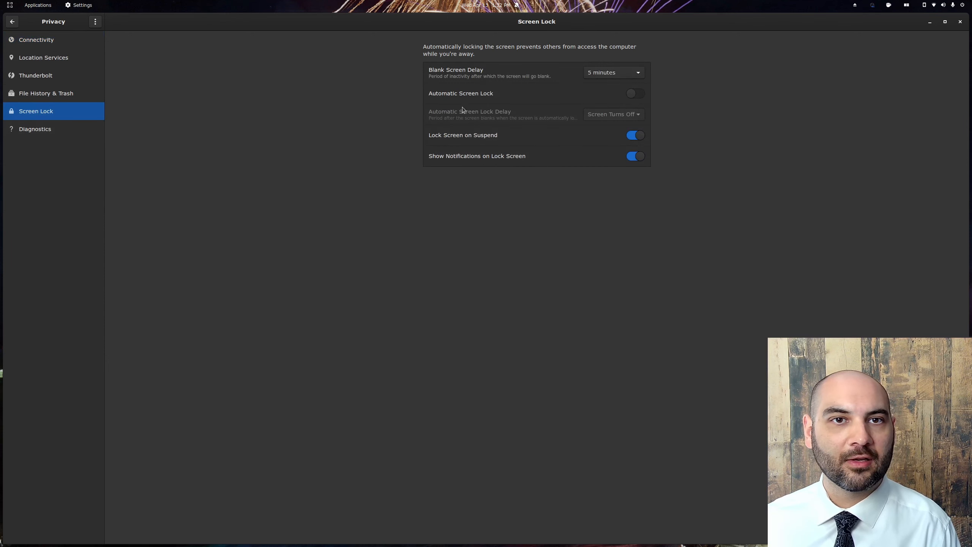
{"action": "left_click", "coordinate": [637, 94]}
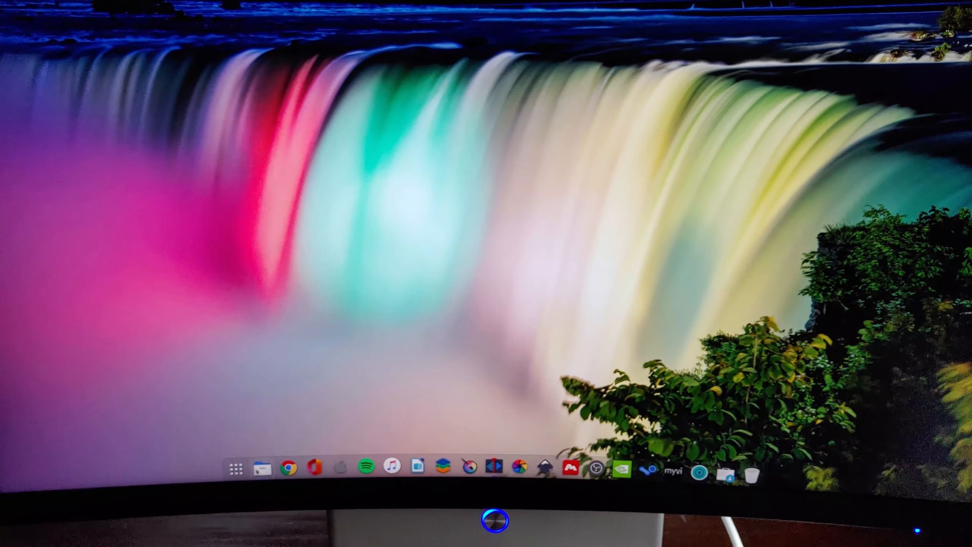
- Open the Pictures folder in Files, preview the newest full-screen screenshot, and close the preview
{"action": "left_click", "coordinate": [252, 506]}
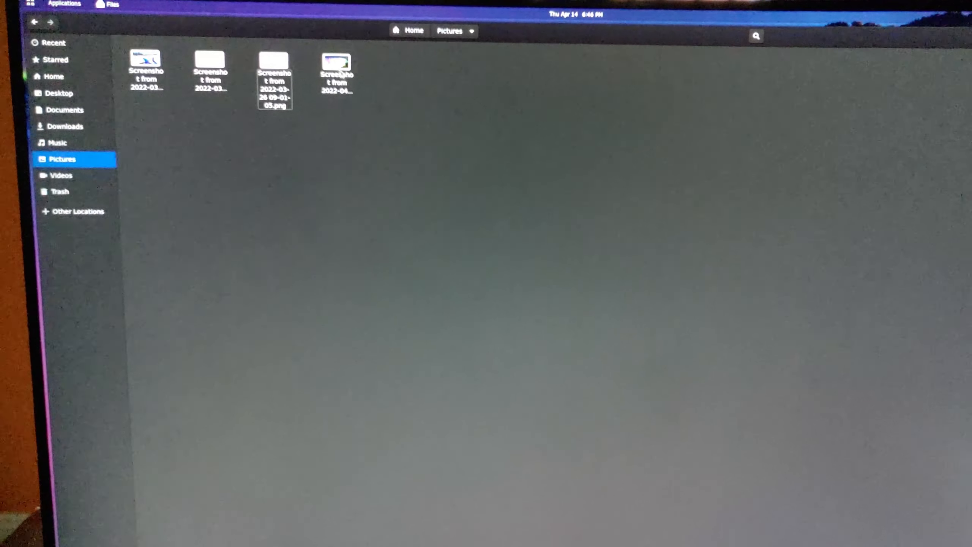
{"action": "left_click", "coordinate": [342, 62]}
{"action": "key", "text": "space"}
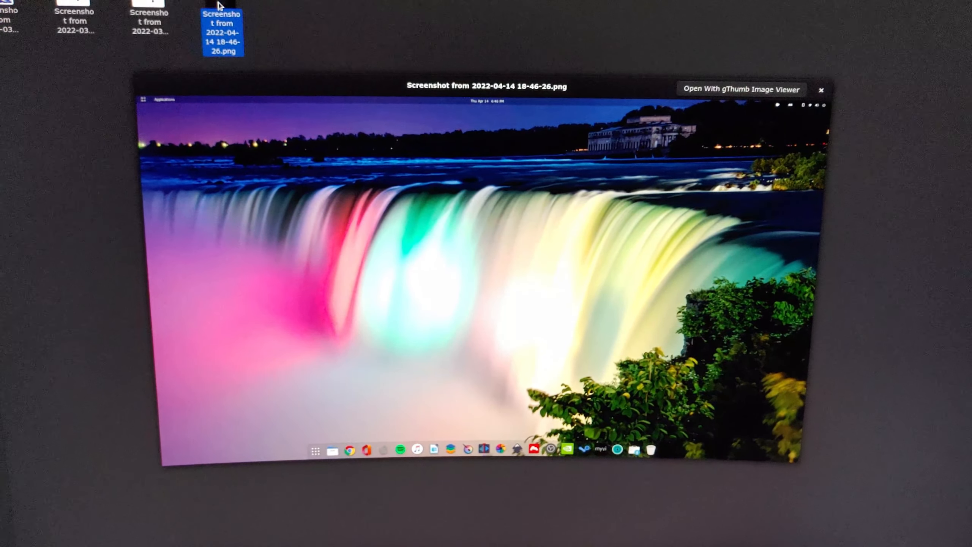
{"action": "key", "text": "space"}
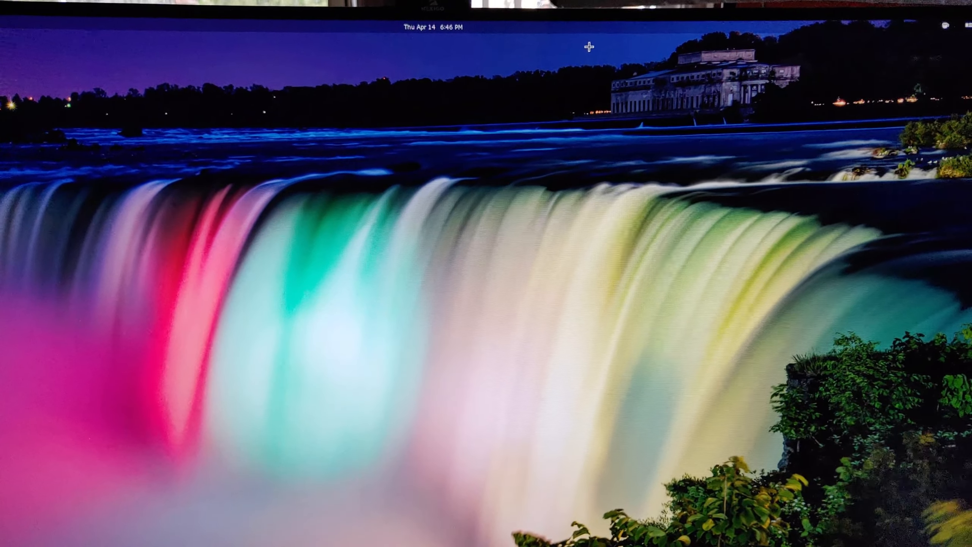
- Capture a screenshot of the area around the lit building in the wallpaper and preview the new image in the Pictures folder
{"action": "left_click_drag", "start_coordinate": [602, 41], "coordinate": [811, 116]}
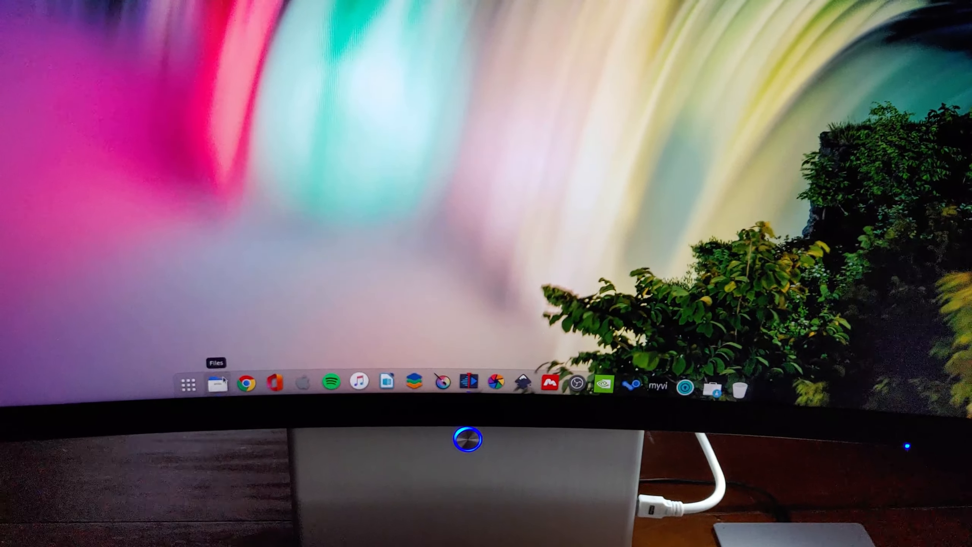
{"action": "left_click", "coordinate": [218, 383]}
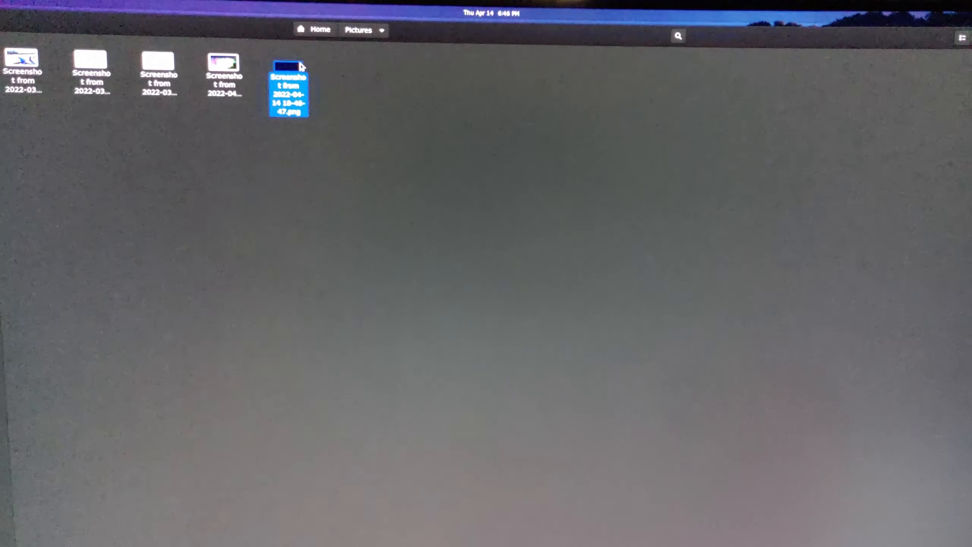
{"action": "key", "text": "space"}
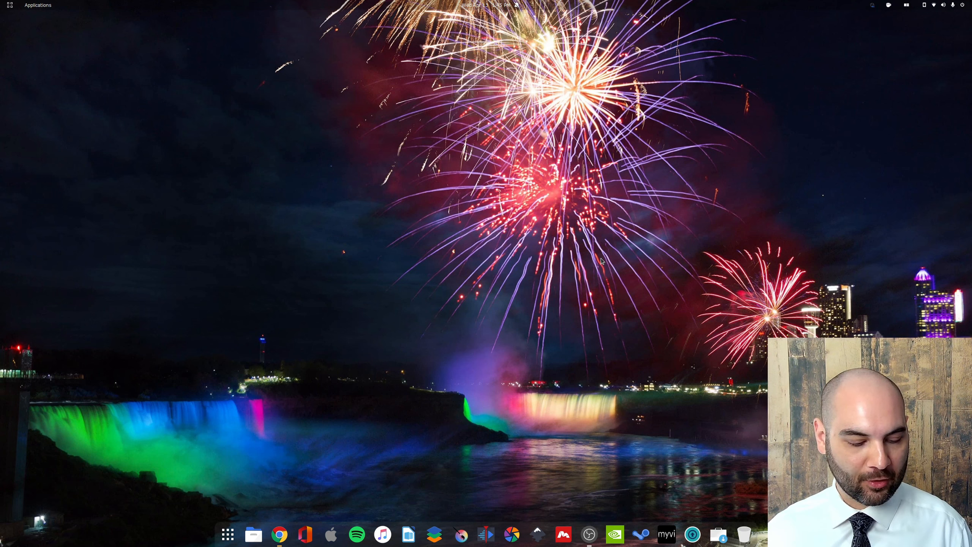
- Switch to the Chrome workspace and compare the example images of icon-filled macOS and Windows desktops
{"action": "key", "text": "ctrl+super+Up"}
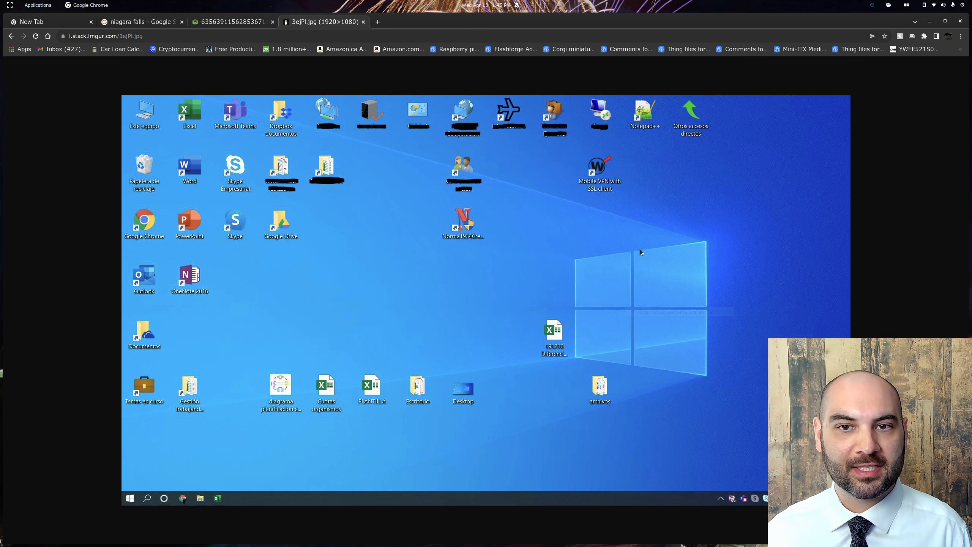
{"action": "left_click", "coordinate": [235, 24]}
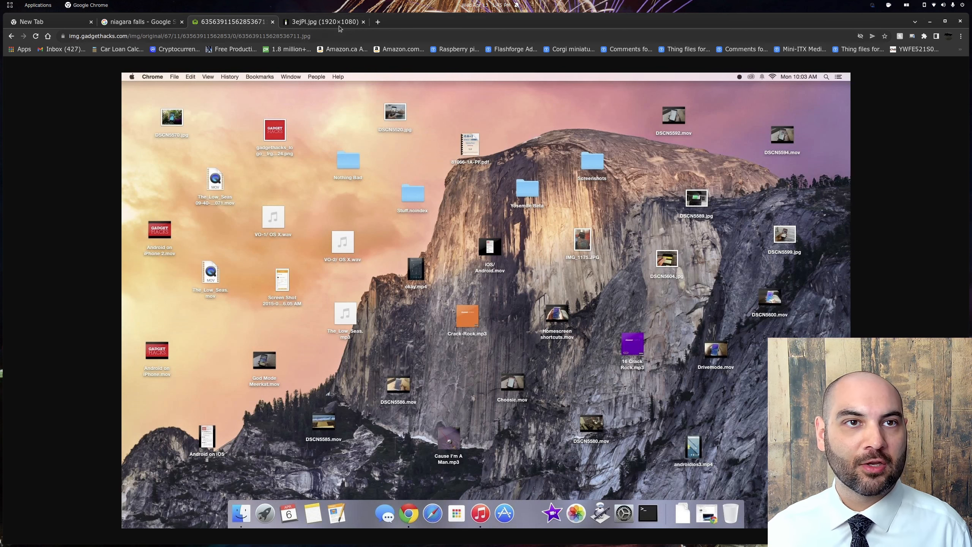
{"action": "left_click", "coordinate": [328, 23]}
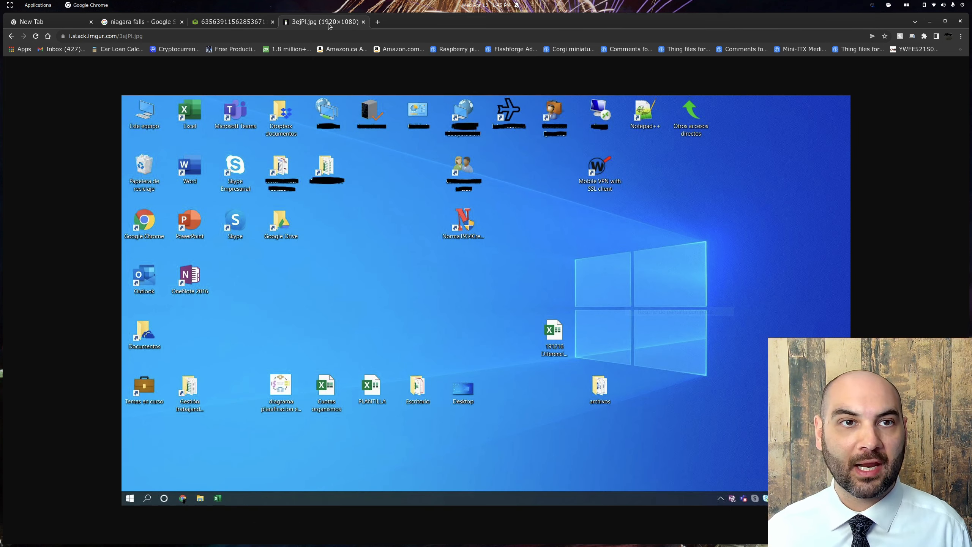
- Save the Wikipedia image from the niagara falls image results to the Desktop folder, and minimize Chrome
{"action": "left_click", "coordinate": [140, 22]}
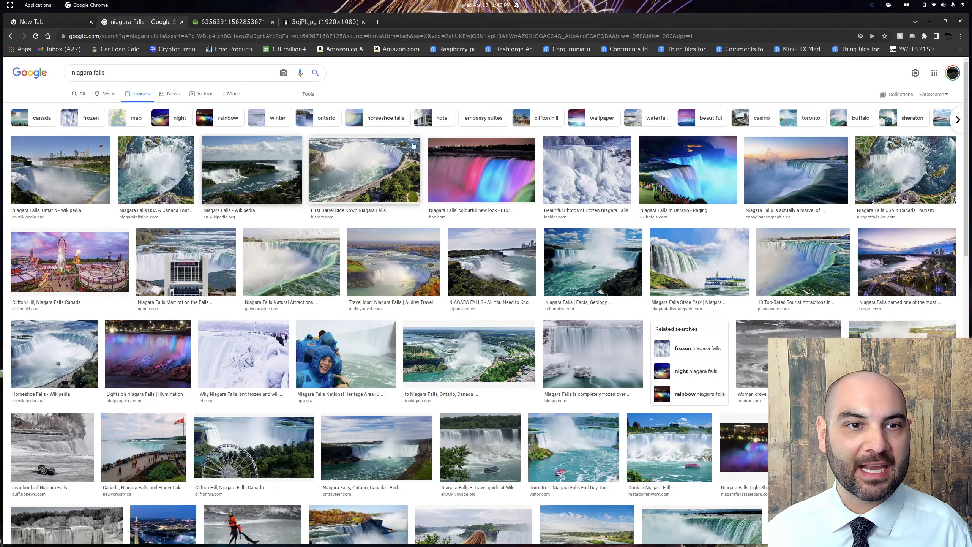
{"action": "left_click", "coordinate": [222, 176]}
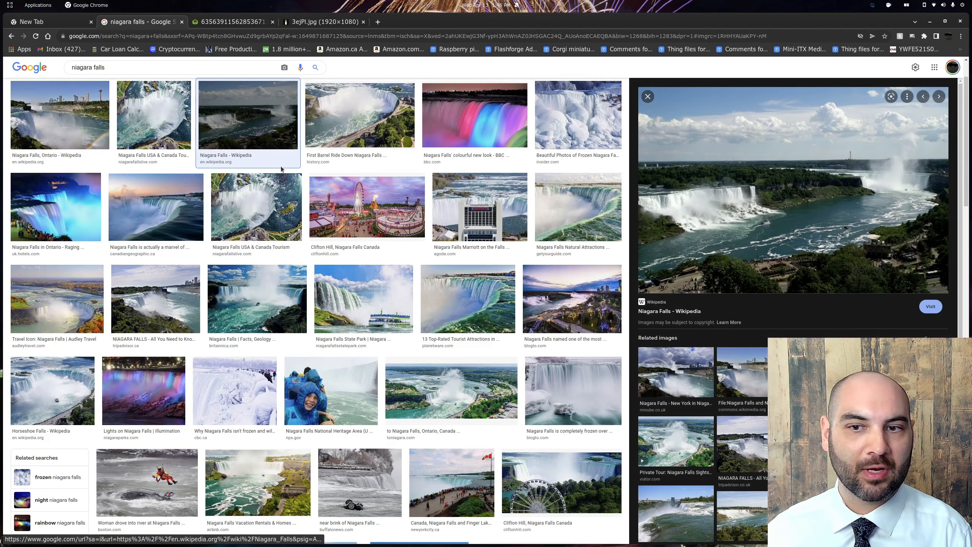
{"action": "right_click", "coordinate": [702, 181]}
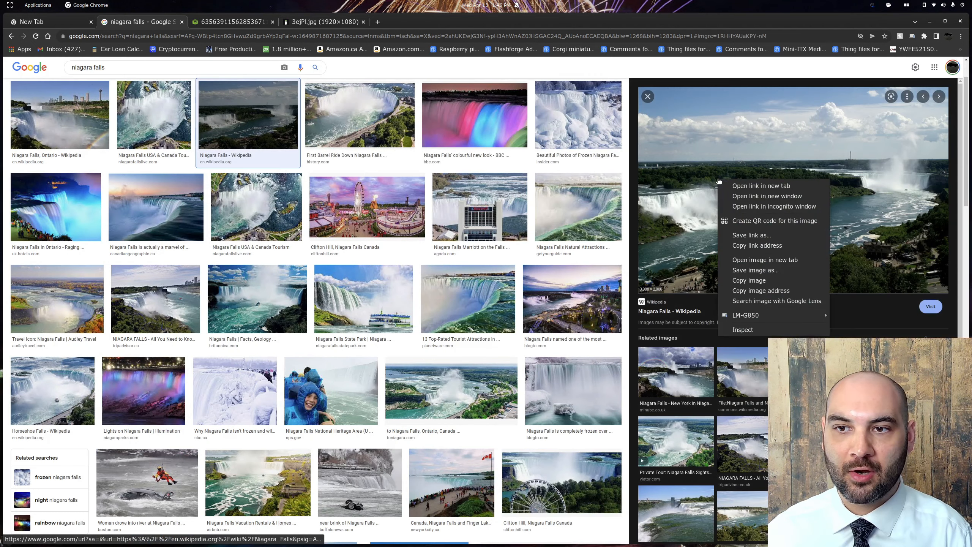
{"action": "left_click", "coordinate": [760, 270]}
{"action": "left_click", "coordinate": [284, 141]}
{"action": "left_click", "coordinate": [702, 111]}
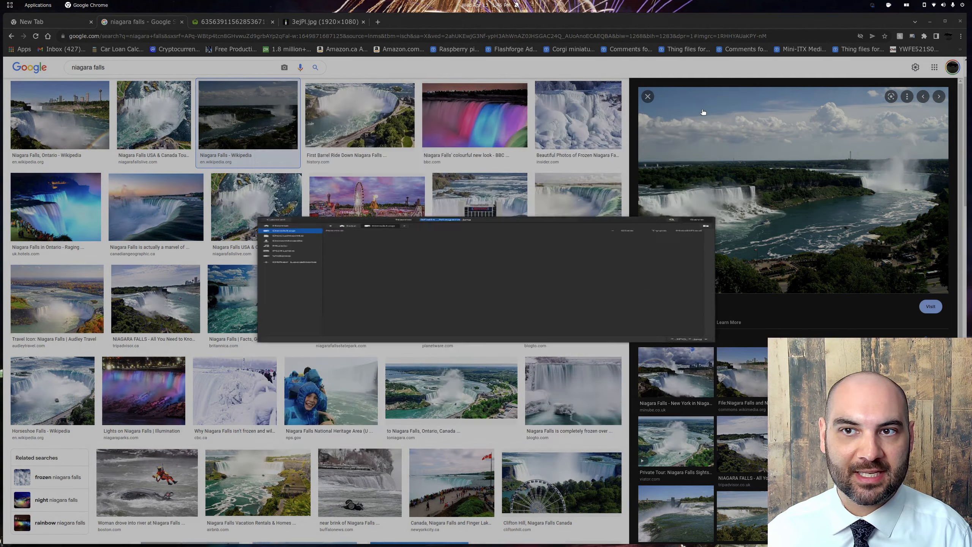
{"action": "left_click", "coordinate": [930, 22]}
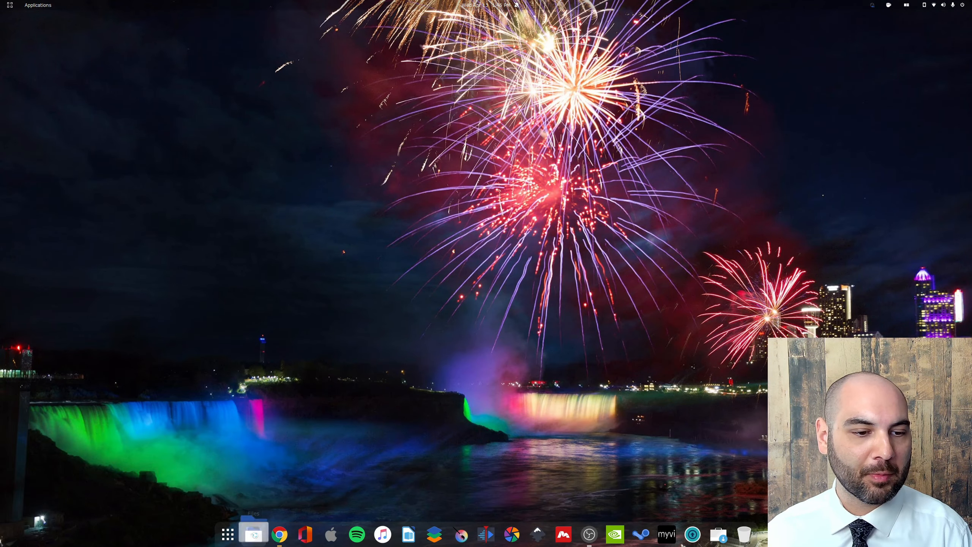
- Open the Desktop folder in Files, preview 3Falls_Niagara.jpg, and close the preview
{"action": "left_click", "coordinate": [254, 536]}
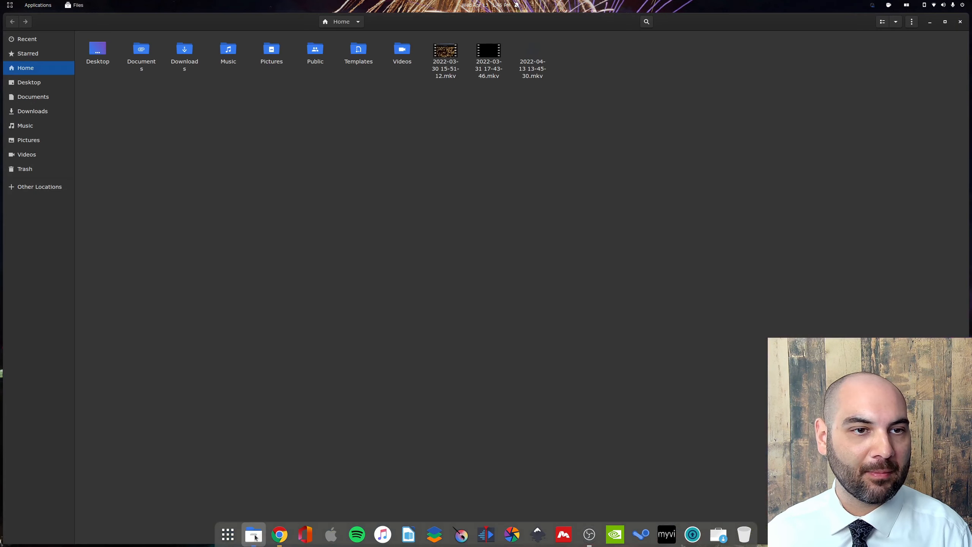
{"action": "left_click", "coordinate": [43, 84]}
{"action": "left_click", "coordinate": [110, 62]}
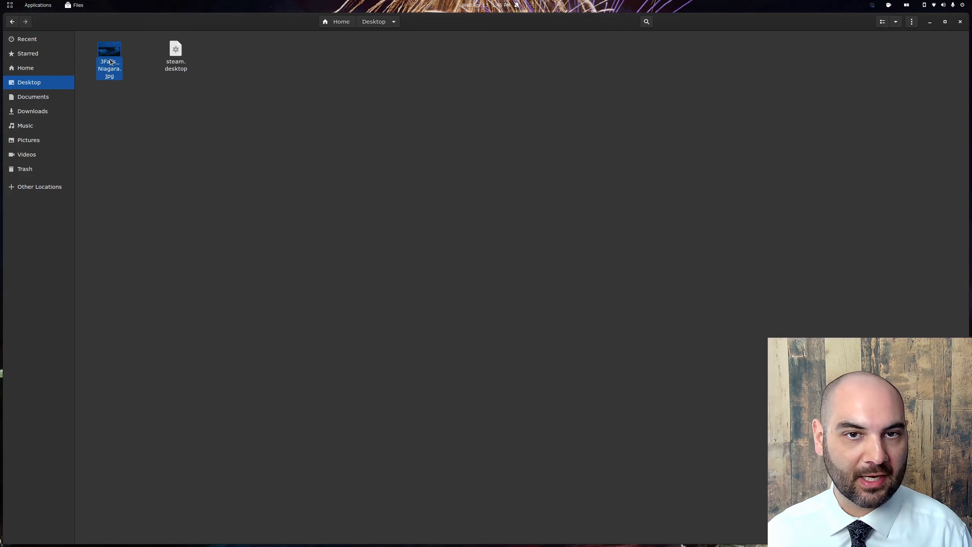
{"action": "key", "text": "space"}
{"action": "key", "text": "space"}
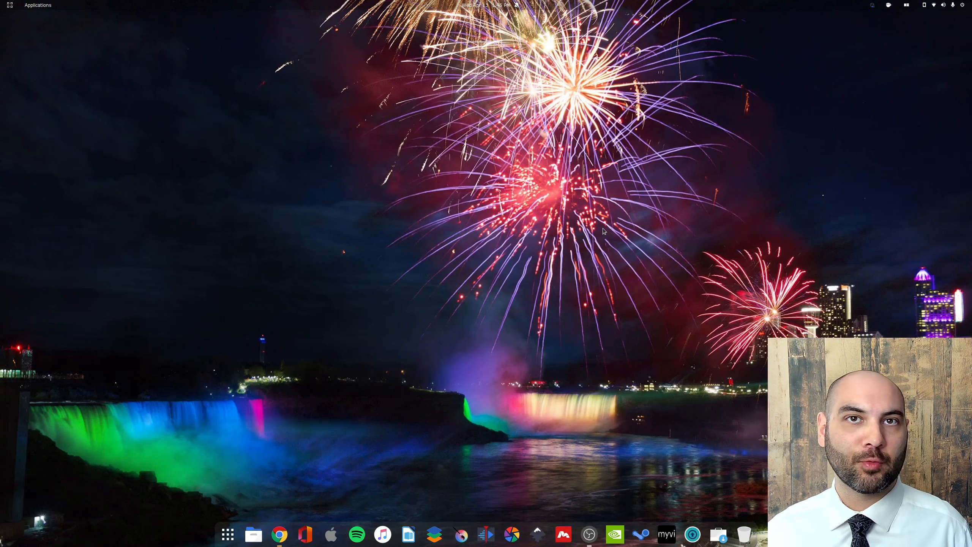
- Briefly show the applications overview, reopen the Desktop folder in Files to view its contents, and close the window
{"action": "left_click", "coordinate": [227, 543]}
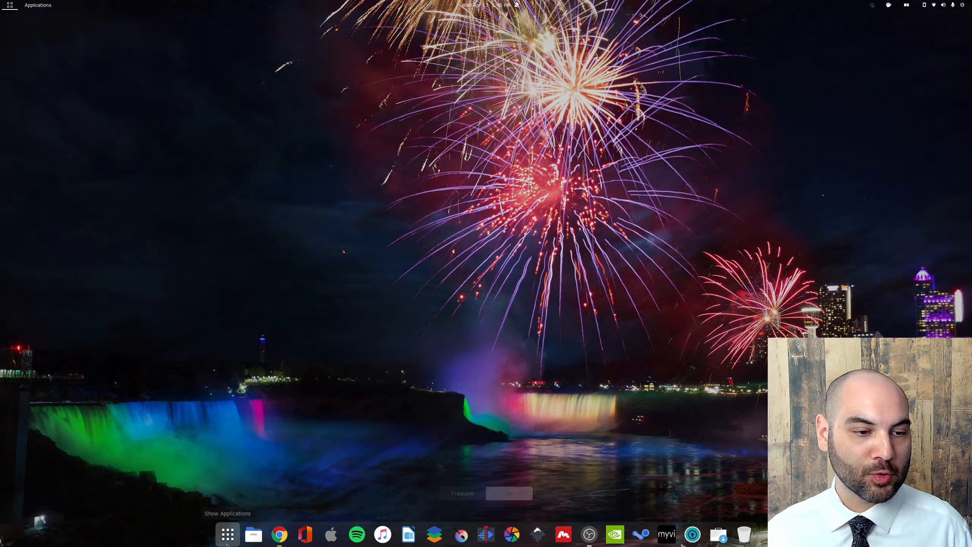
{"action": "left_click", "coordinate": [227, 543]}
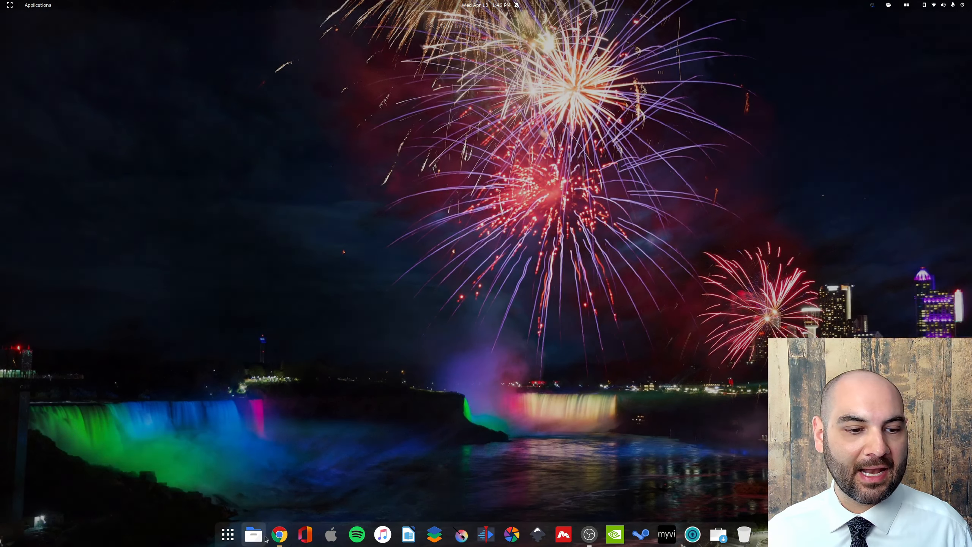
{"action": "left_click", "coordinate": [253, 544]}
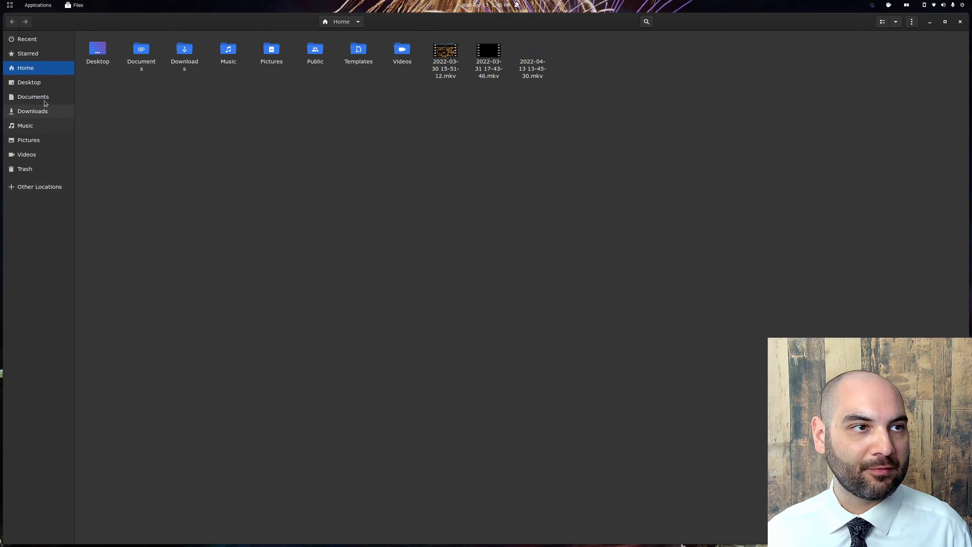
{"action": "left_click", "coordinate": [38, 83]}
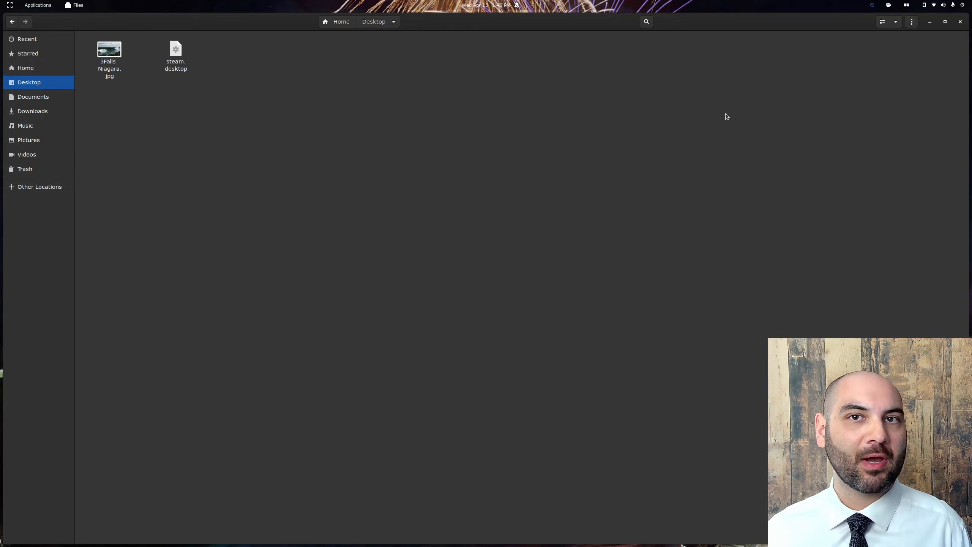
{"action": "left_click", "coordinate": [960, 21]}
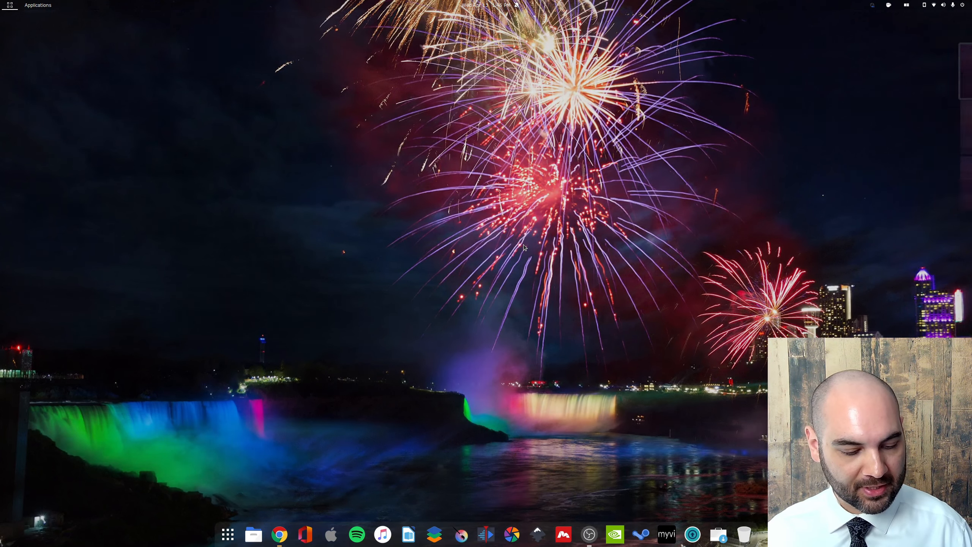
- Search the applications for "ext" and open the Extensions app
{"action": "key", "text": "super"}
{"action": "type", "text": "ext"}
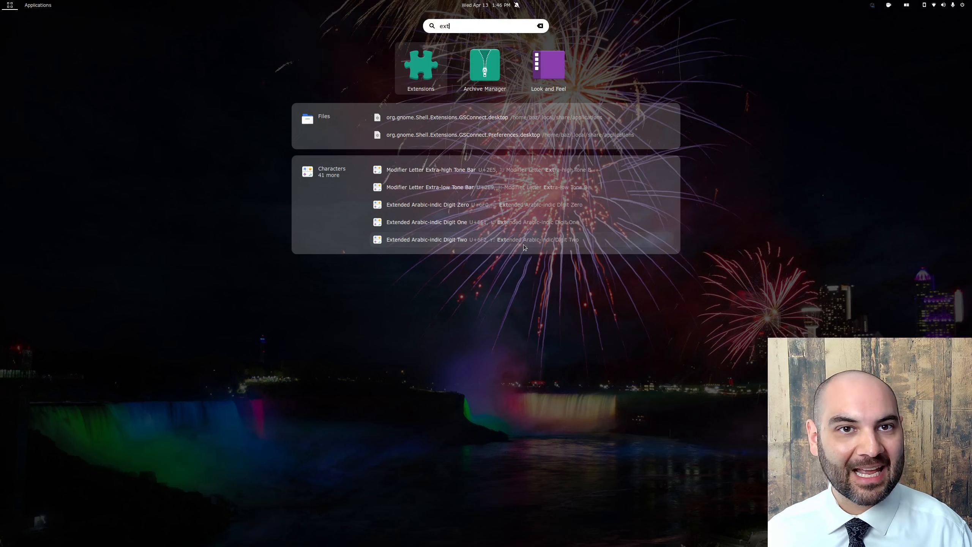
{"action": "left_click", "coordinate": [422, 74]}
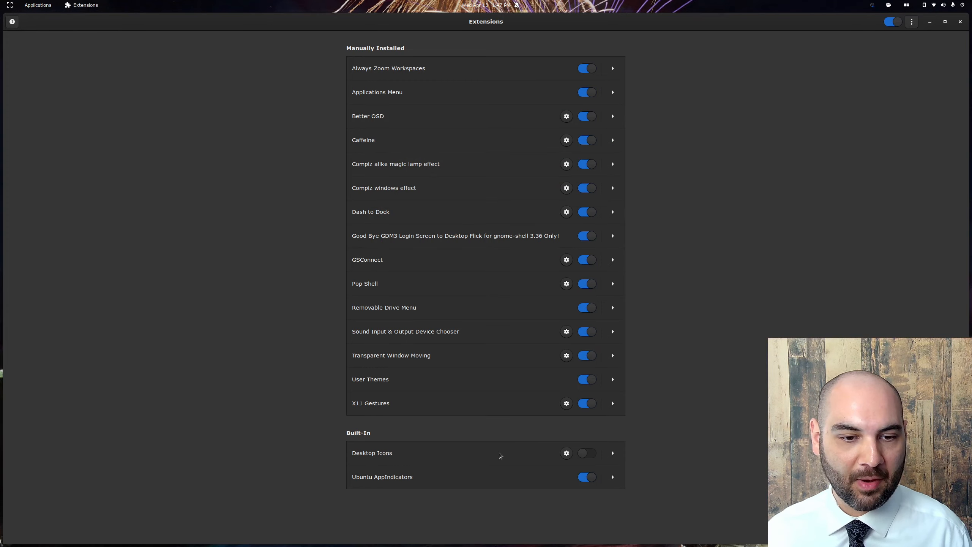
- Enable the built-in Desktop Icons extension, close Extensions, and check the context options of the empty desktop
{"action": "left_click", "coordinate": [592, 454]}
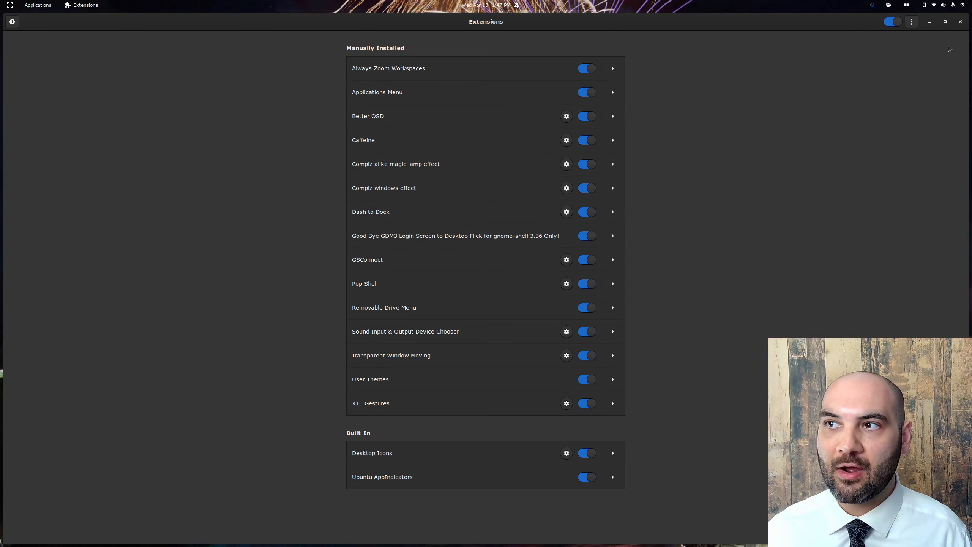
{"action": "left_click", "coordinate": [960, 21]}
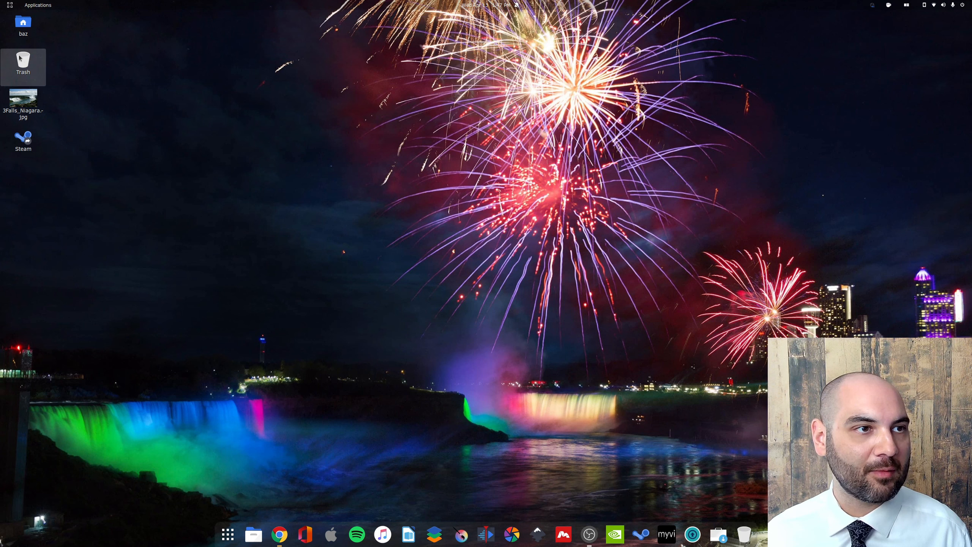
{"action": "right_click", "coordinate": [134, 116]}
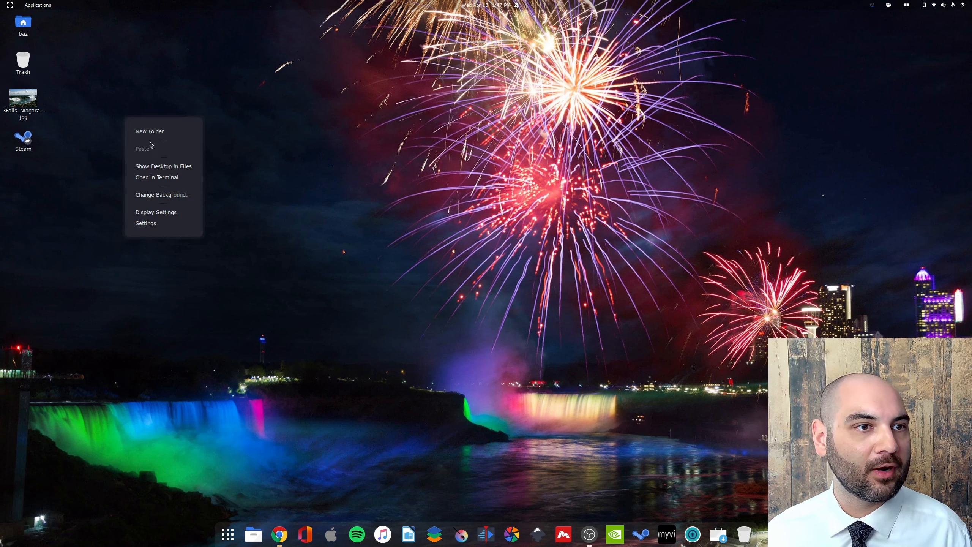
{"action": "left_click", "coordinate": [165, 85]}
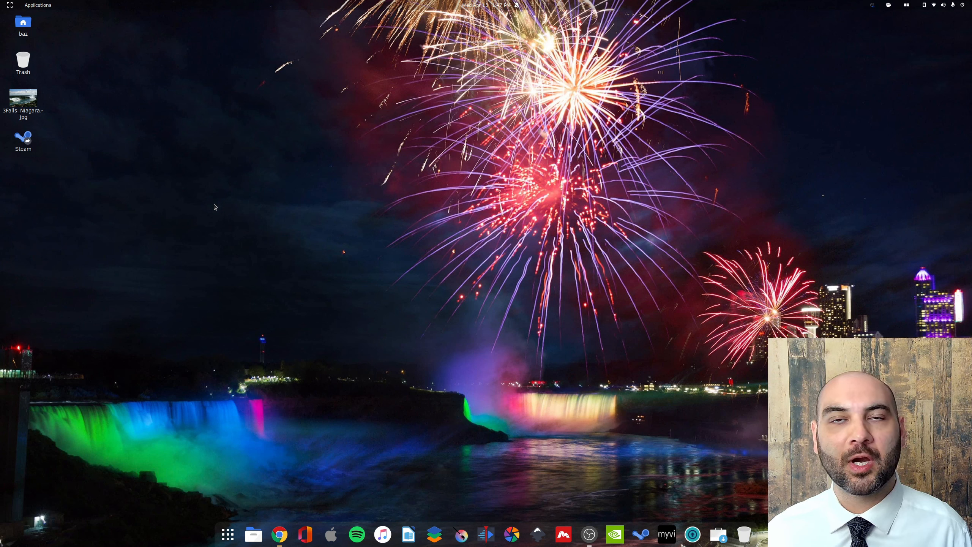
- Return to Chrome and open YouTube in a new tab
{"action": "left_click", "coordinate": [278, 537]}
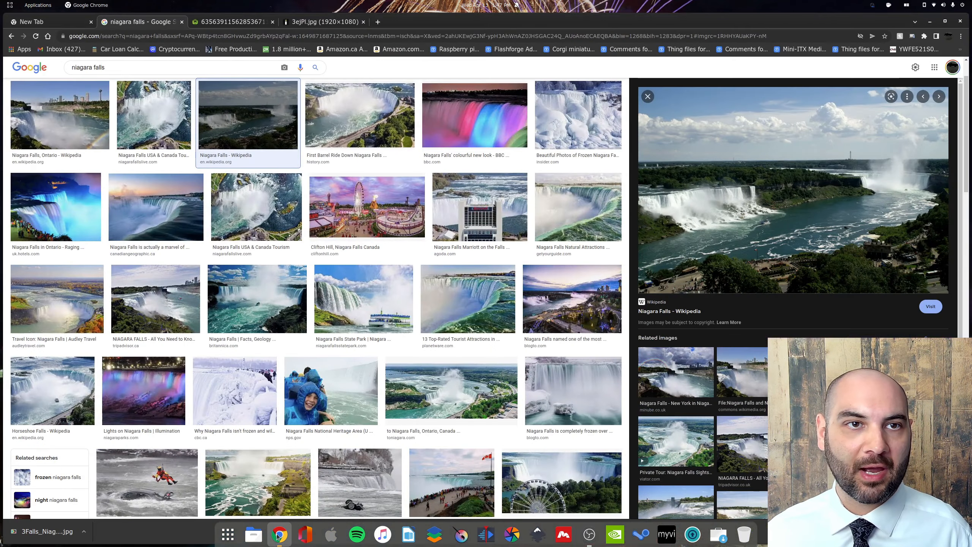
{"action": "left_click", "coordinate": [378, 21]}
{"action": "left_click", "coordinate": [423, 204]}
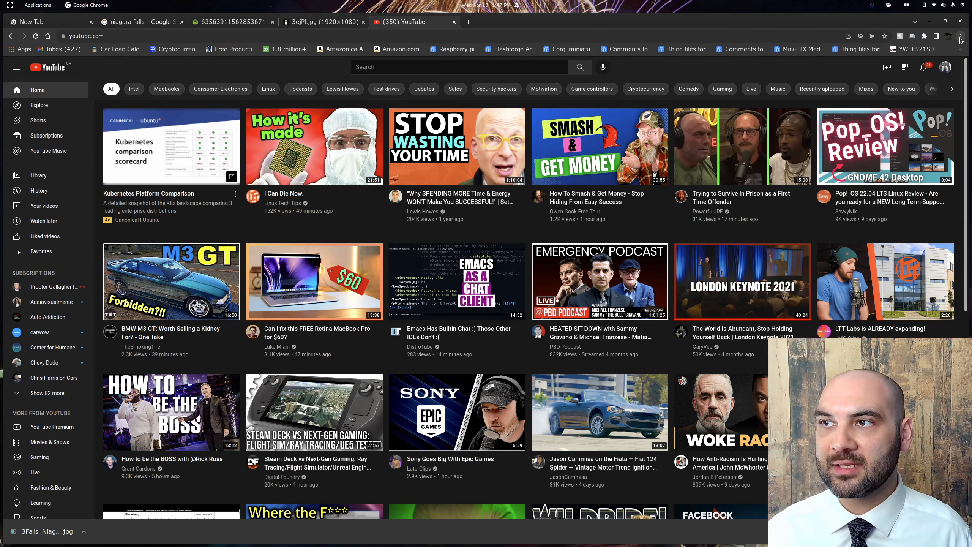
- Create a shortcut named YouTube that opens as its own window, and minimize the Chrome and YouTube windows
{"action": "left_click", "coordinate": [960, 39]}
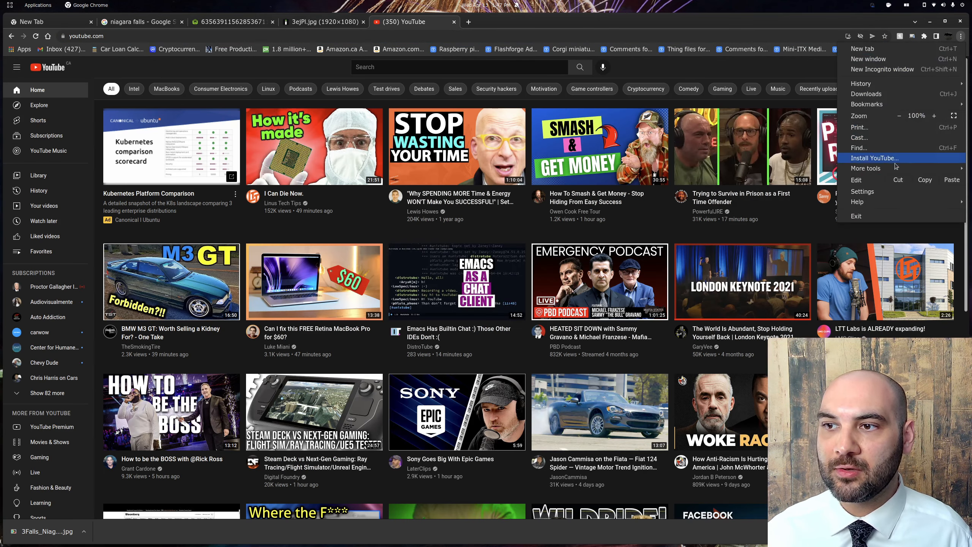
{"action": "mouse_move", "coordinate": [881, 168]}
{"action": "left_click", "coordinate": [762, 178]}
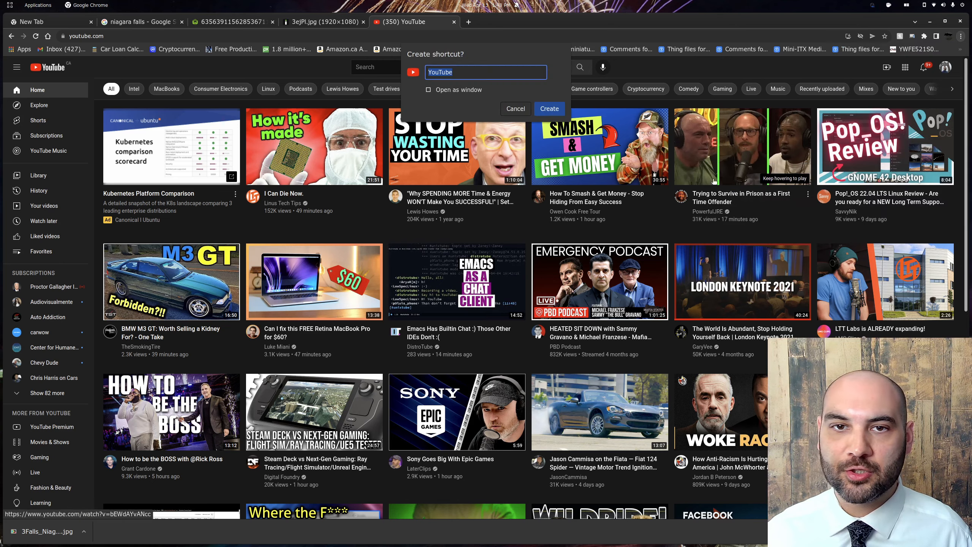
{"action": "left_click", "coordinate": [429, 90]}
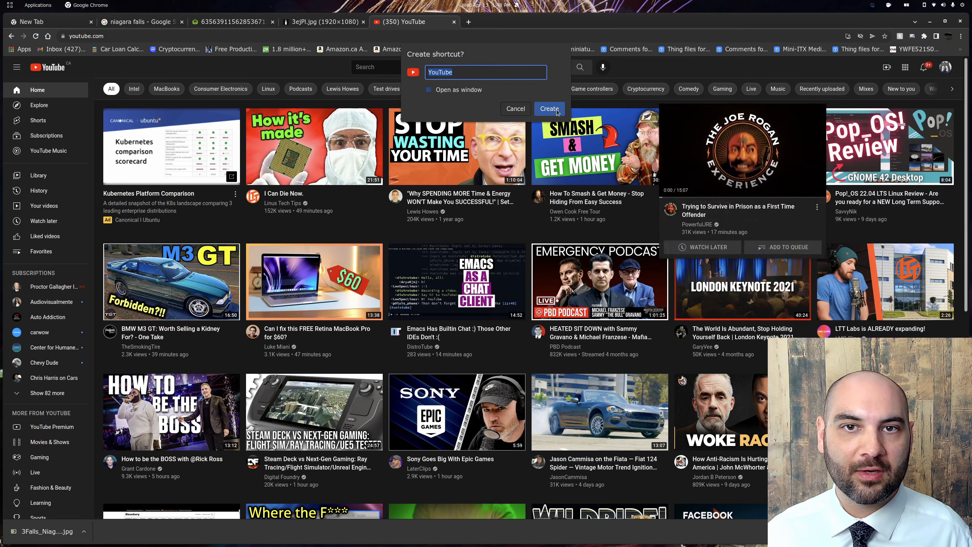
{"action": "key", "text": "Return"}
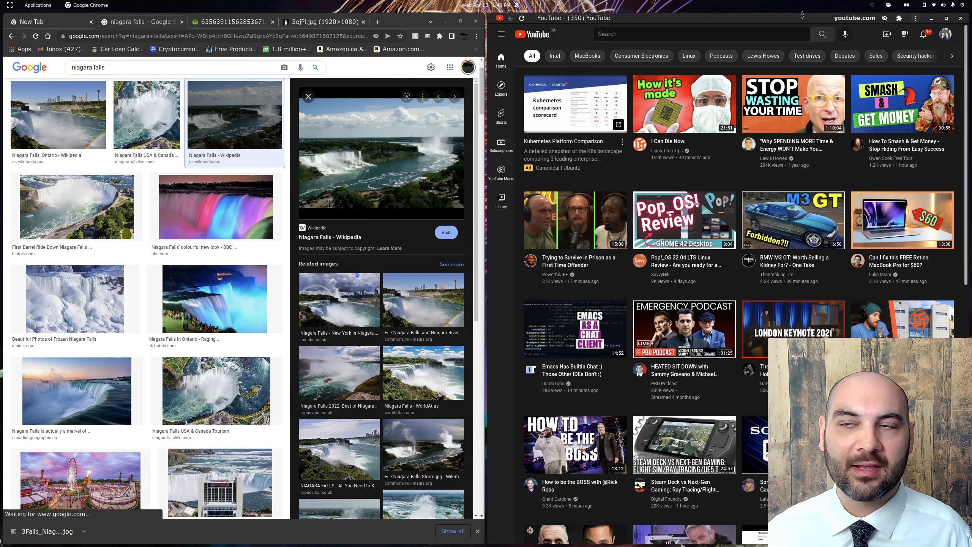
{"action": "left_click", "coordinate": [446, 22]}
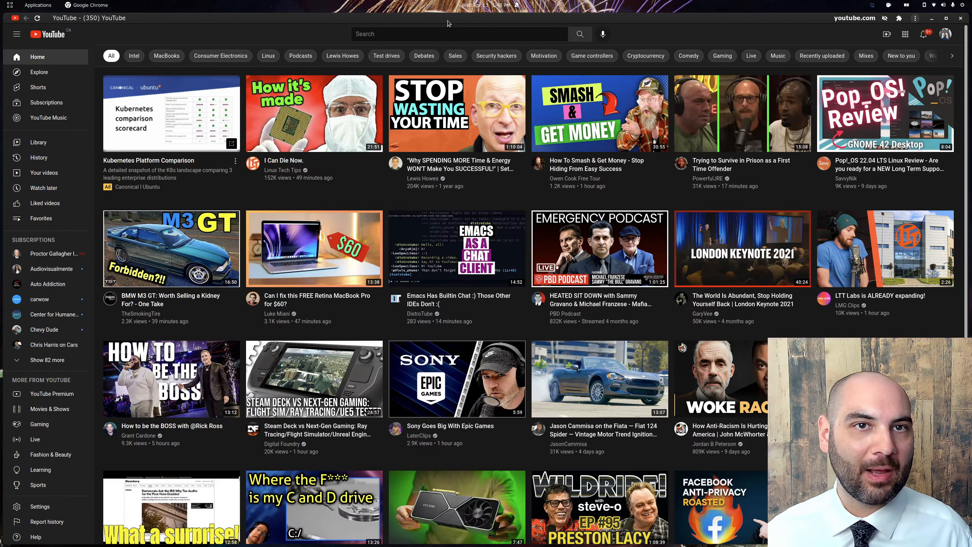
{"action": "left_click", "coordinate": [932, 19]}
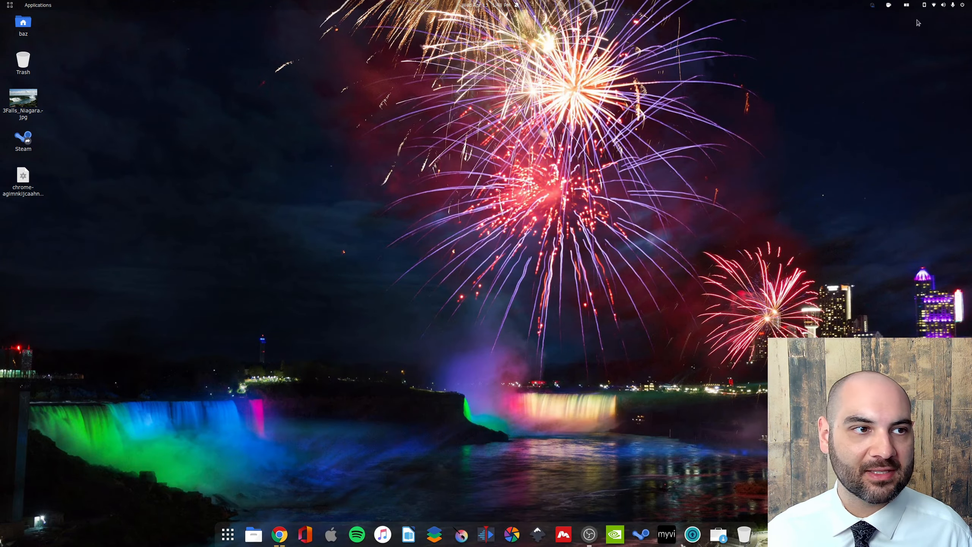
- Examine the new Chrome shortcut on the desktop and look for the YouTube entry among all applications
{"action": "left_click", "coordinate": [25, 183]}
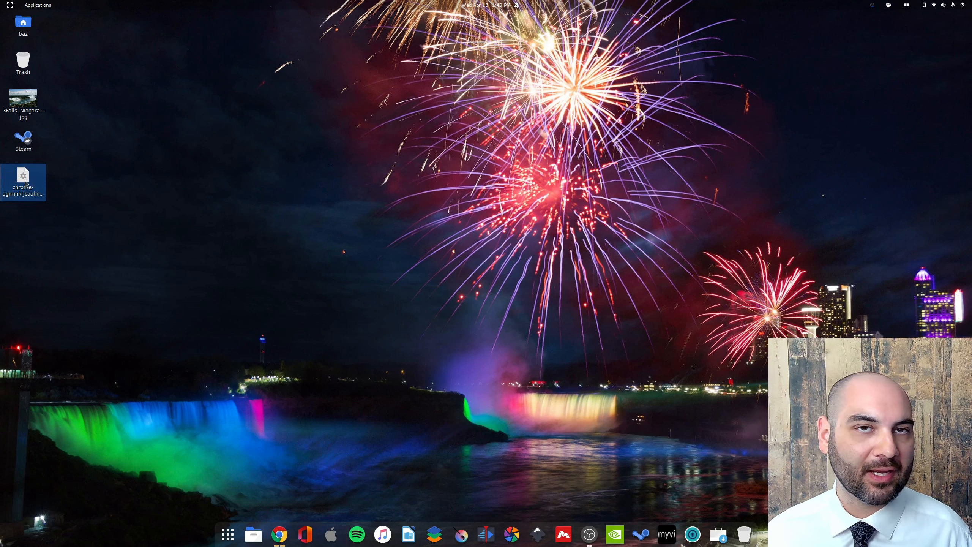
{"action": "left_click", "coordinate": [143, 197]}
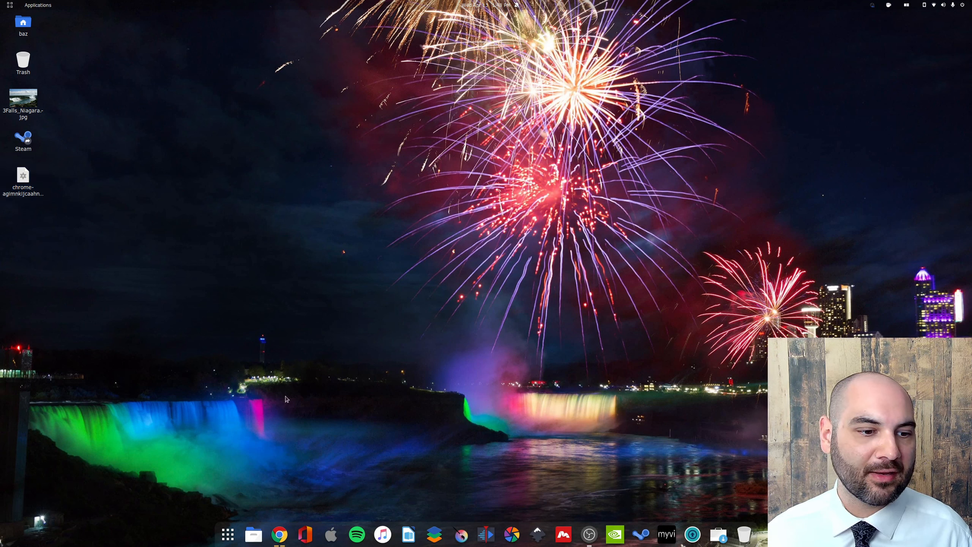
{"action": "left_click", "coordinate": [228, 535]}
{"action": "scroll", "coordinate": [538, 339], "scroll_direction": "down", "scroll_amount": 1}
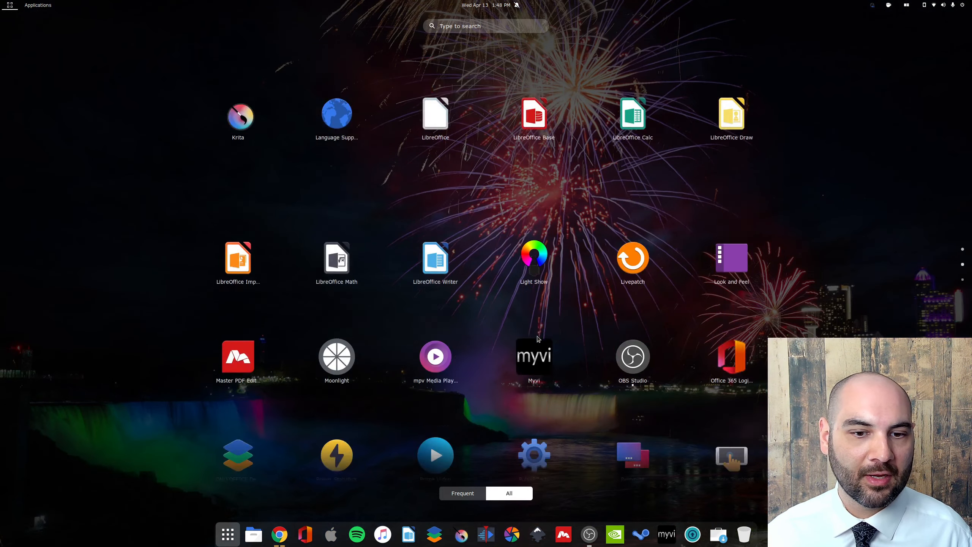
{"action": "scroll", "coordinate": [538, 339], "scroll_direction": "down", "scroll_amount": 1}
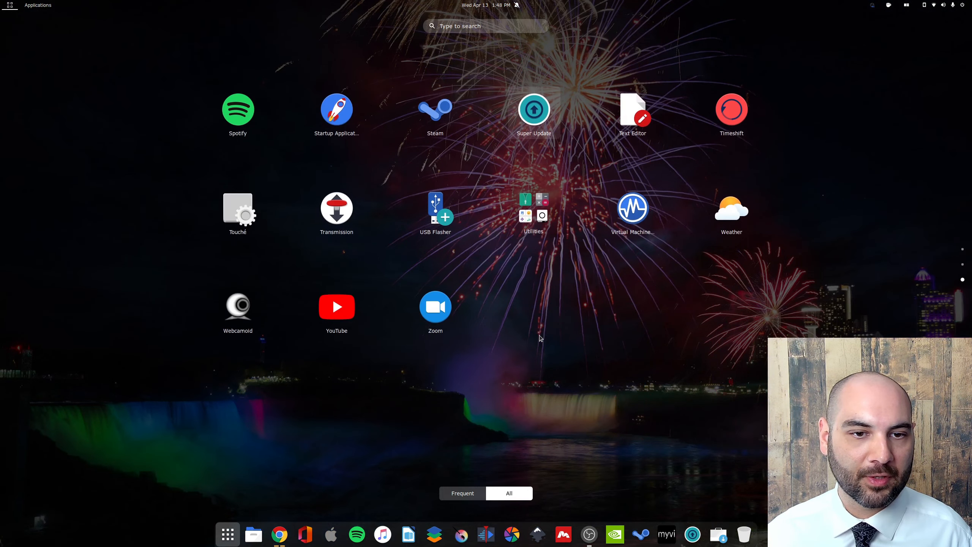
{"action": "left_click", "coordinate": [227, 537]}
- Delete the Chrome-generated YouTube shortcut file from the desktop
{"action": "left_click", "coordinate": [41, 189]}
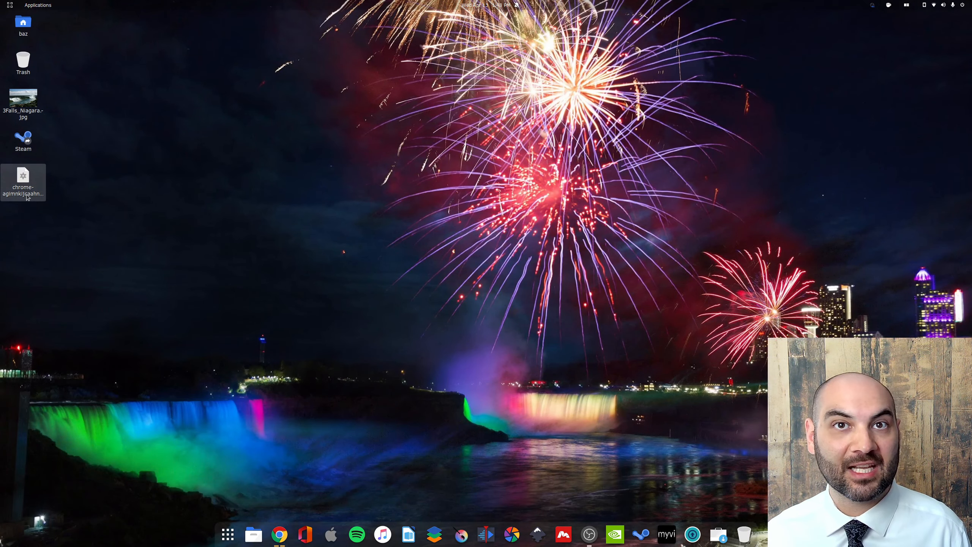
{"action": "left_click", "coordinate": [101, 196]}
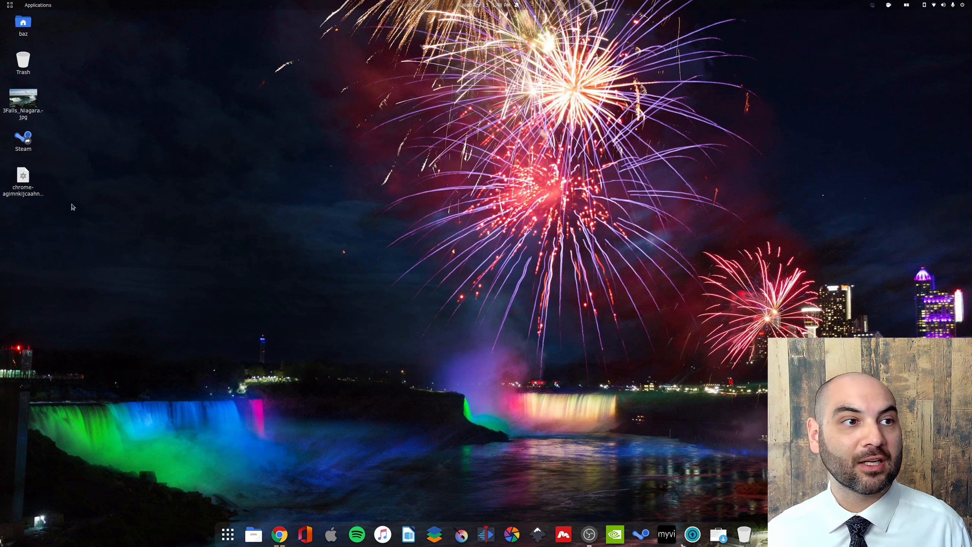
{"action": "left_click", "coordinate": [30, 182]}
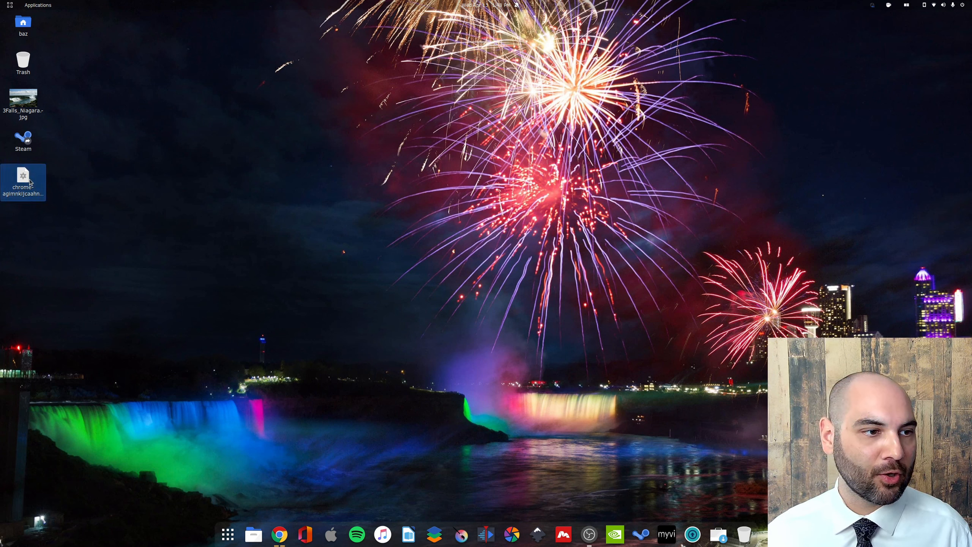
{"action": "key", "text": "Delete"}
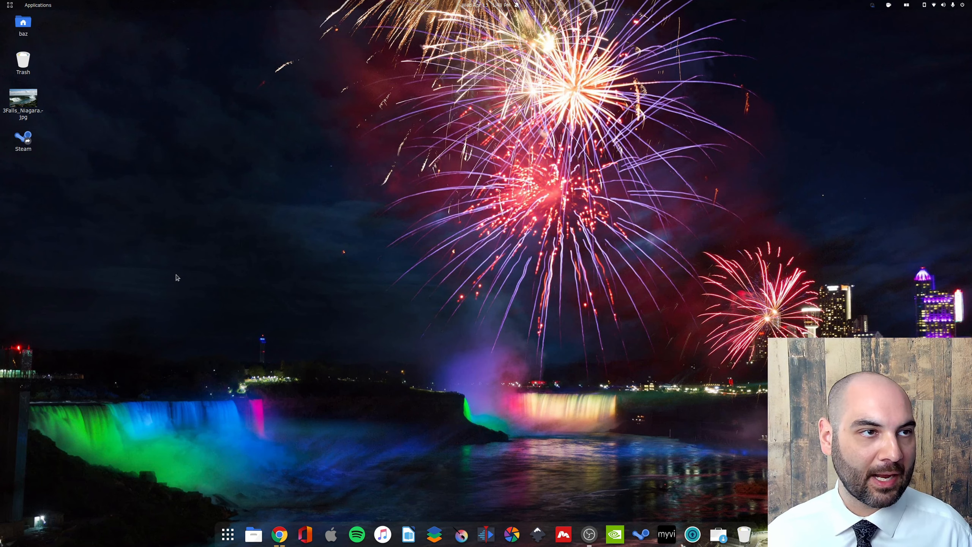
- Search the applications for "ex", open Extensions, disable the Desktop Icons extension, and close the app
{"action": "key", "text": "super"}
{"action": "type", "text": "ex"}
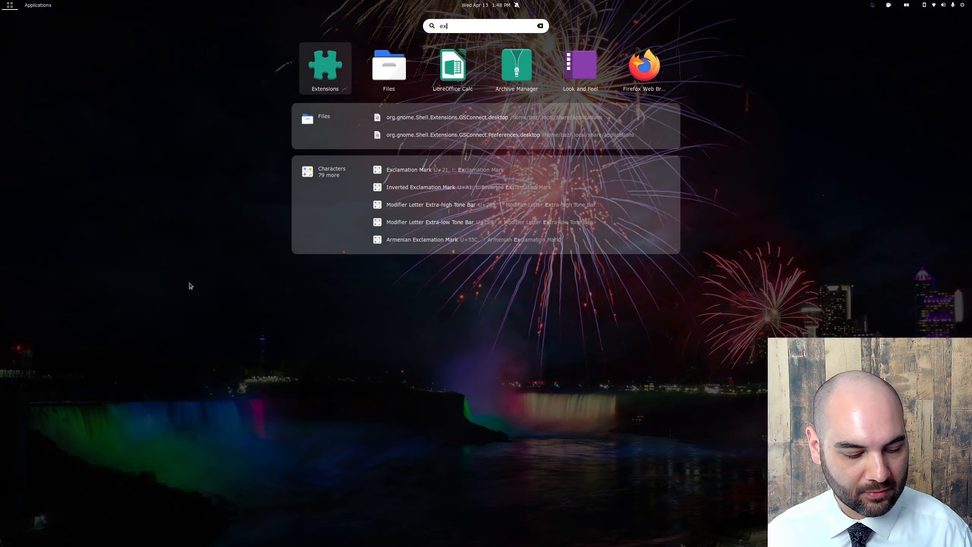
{"action": "left_click", "coordinate": [325, 73]}
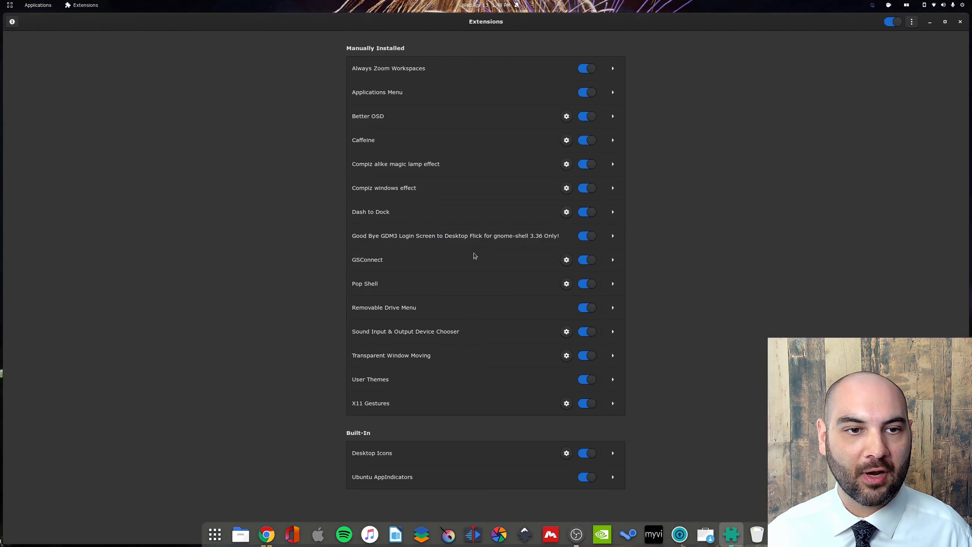
{"action": "left_click", "coordinate": [590, 453]}
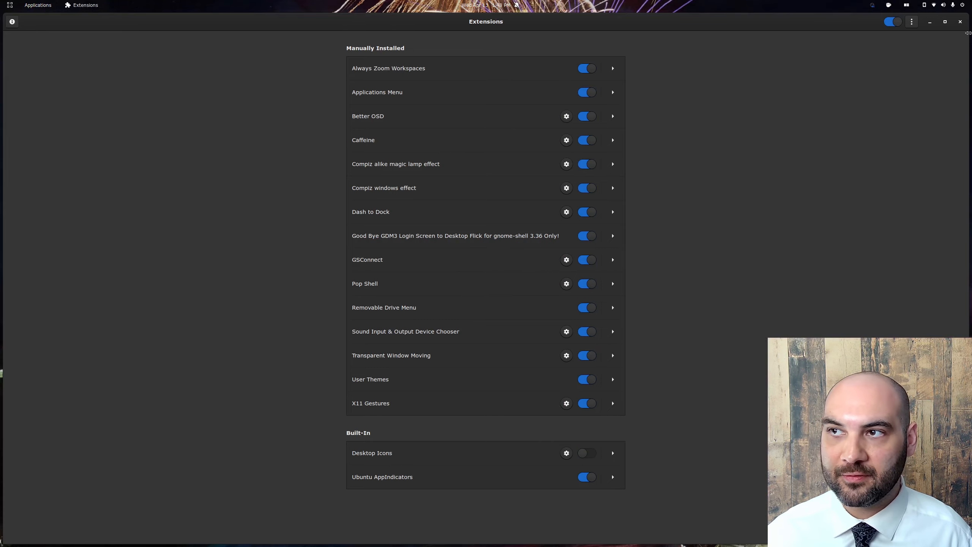
{"action": "left_click", "coordinate": [960, 22]}
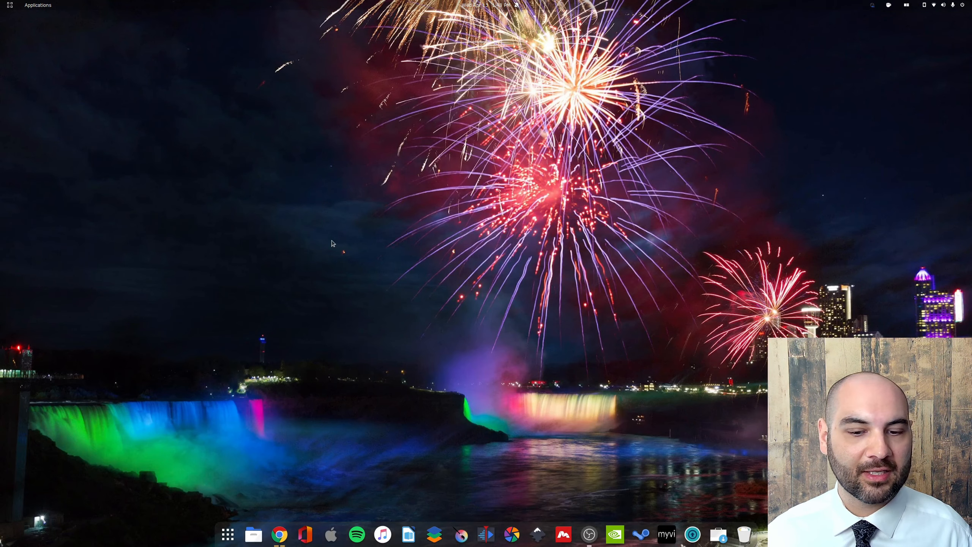
- Permanently empty the Trash, and open the Desktop folder in Files
{"action": "right_click", "coordinate": [744, 538]}
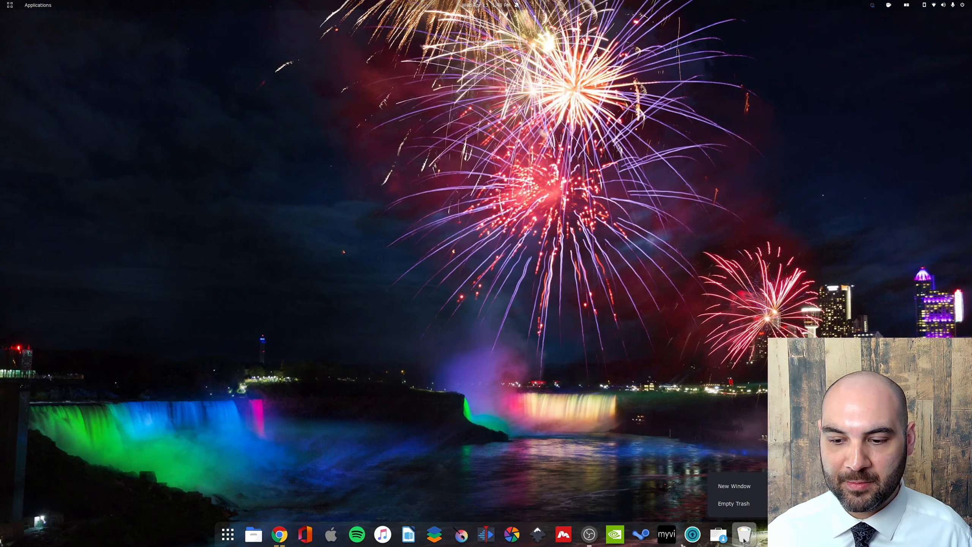
{"action": "left_click", "coordinate": [742, 504]}
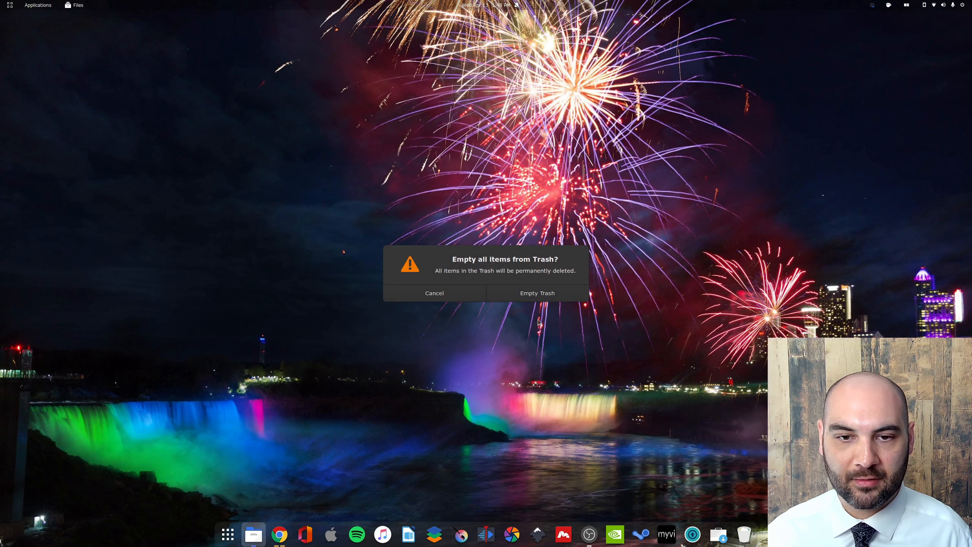
{"action": "left_click", "coordinate": [538, 297]}
{"action": "left_click", "coordinate": [253, 535]}
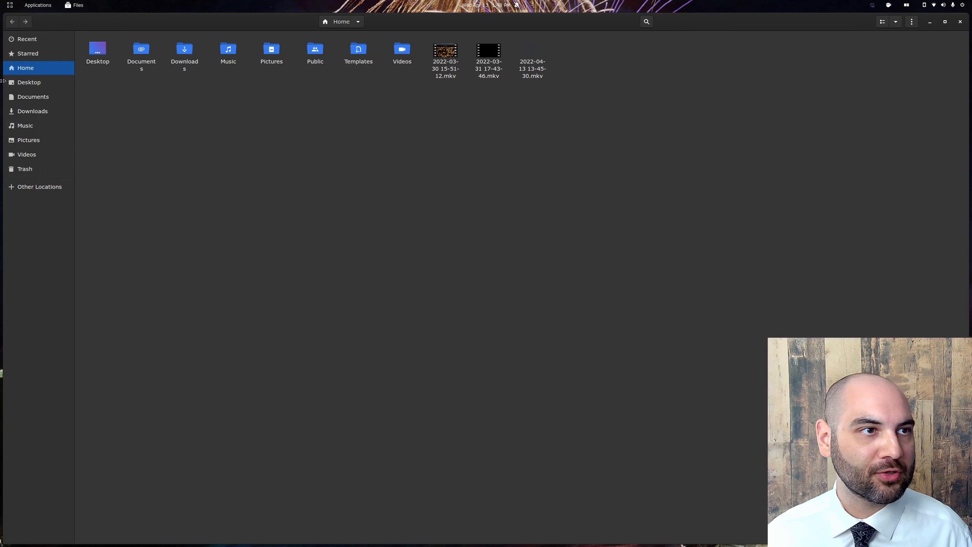
{"action": "left_click", "coordinate": [35, 82]}
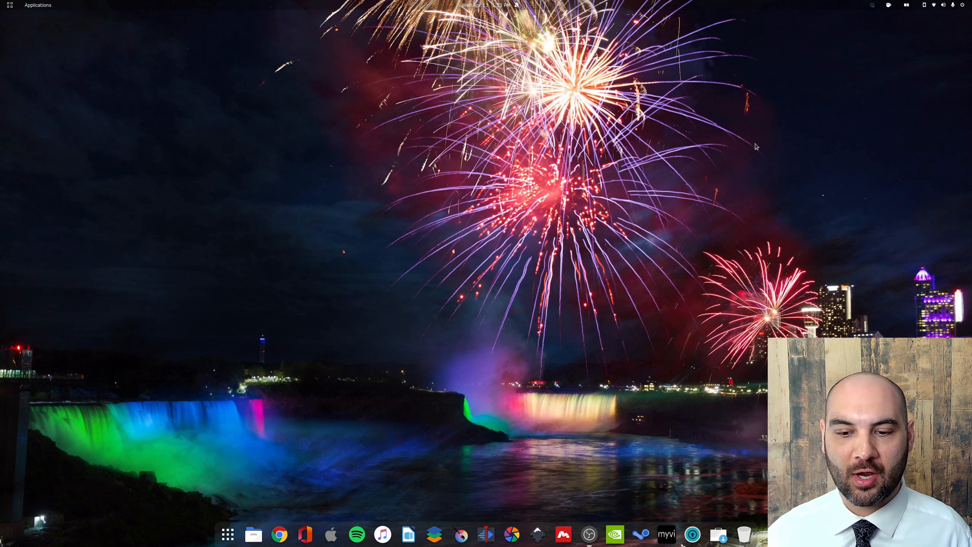
- Run Super Update, authorize it with the sudo account password, and dismiss the Software Updater dialog
{"action": "left_click", "coordinate": [689, 542]}
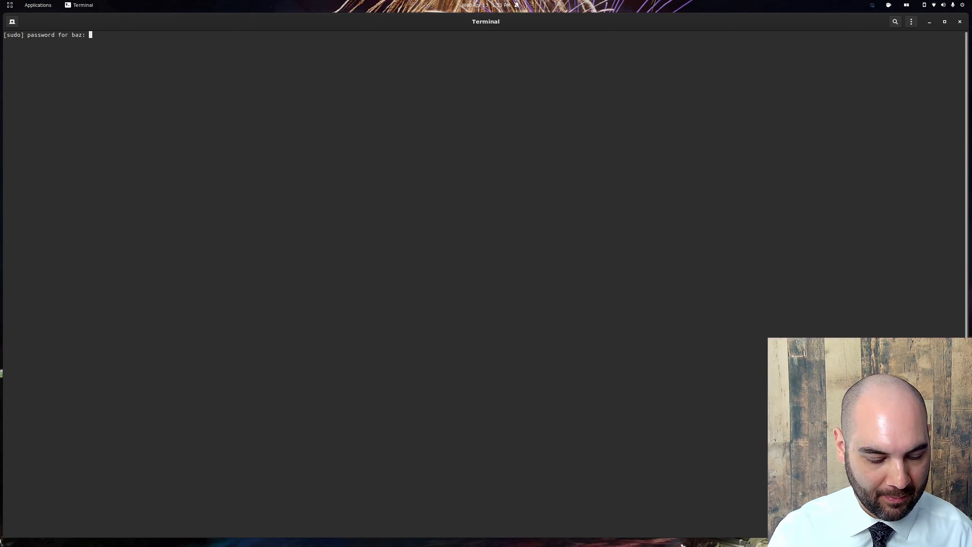
{"action": "key", "text": "Return"}
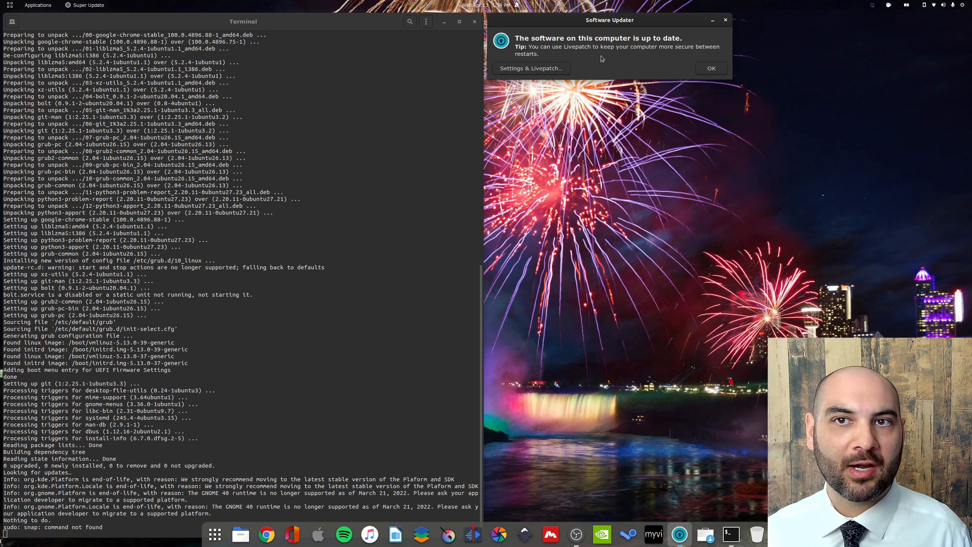
{"action": "left_click", "coordinate": [713, 68]}
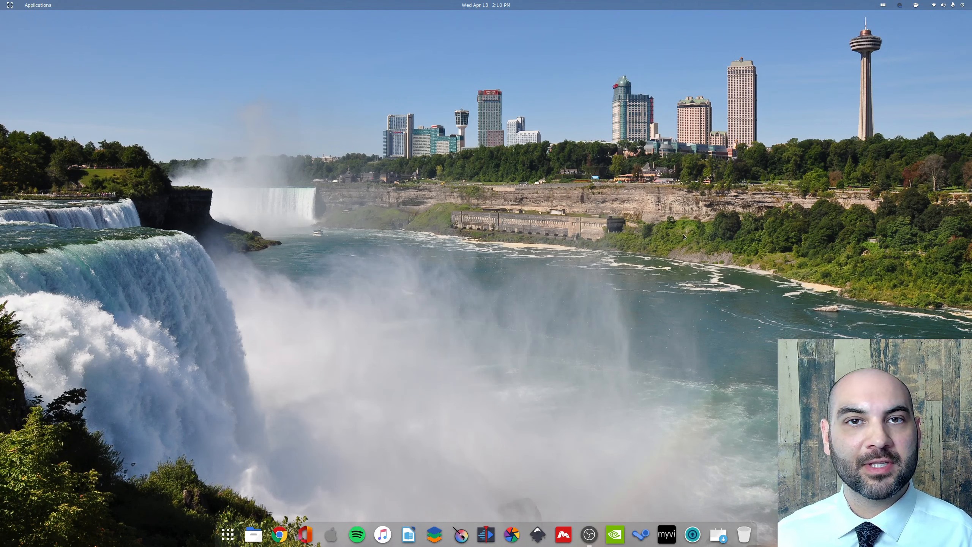
- View the extension updates notification, and open the Extensions app by searching the applications for "ext"
{"action": "left_click", "coordinate": [480, 4]}
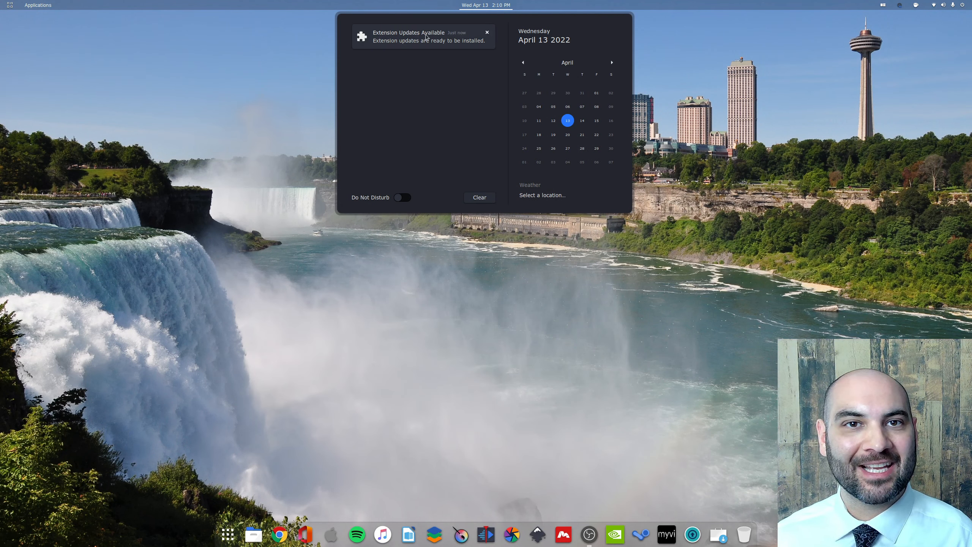
{"action": "left_click", "coordinate": [485, 5]}
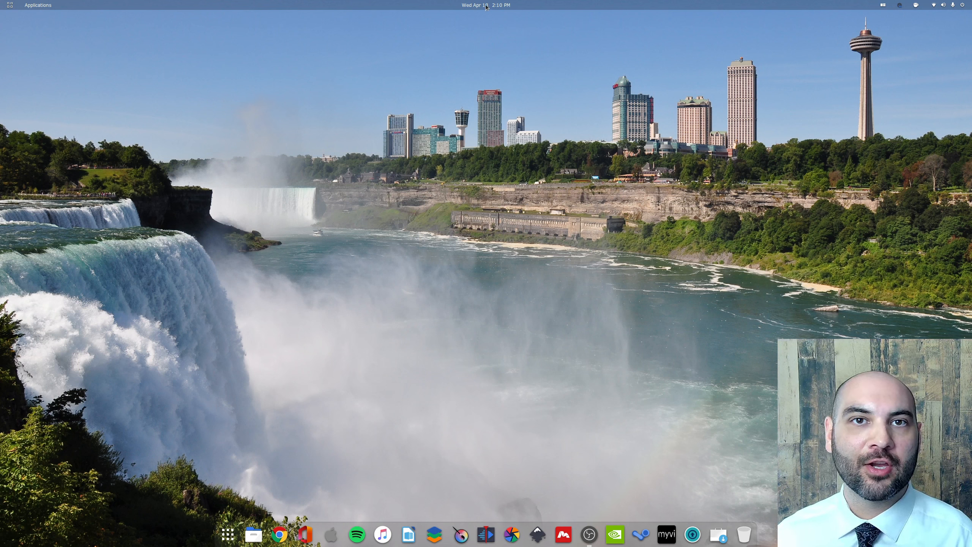
{"action": "key", "text": "super"}
{"action": "type", "text": "ex"}
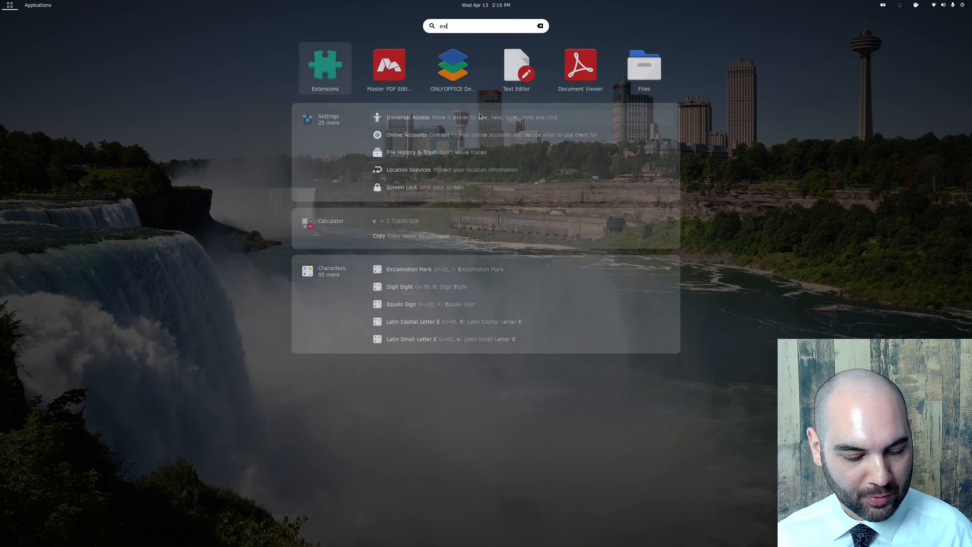
{"action": "type", "text": "t"}
{"action": "left_click", "coordinate": [433, 69]}
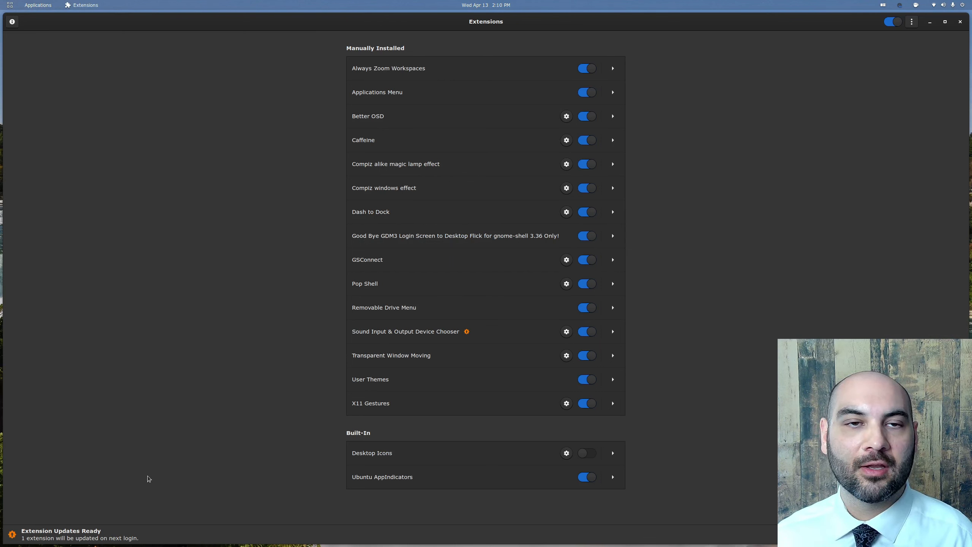
- Review the pending extension updates entry in the notification list and close the list
{"action": "left_click", "coordinate": [486, 5]}
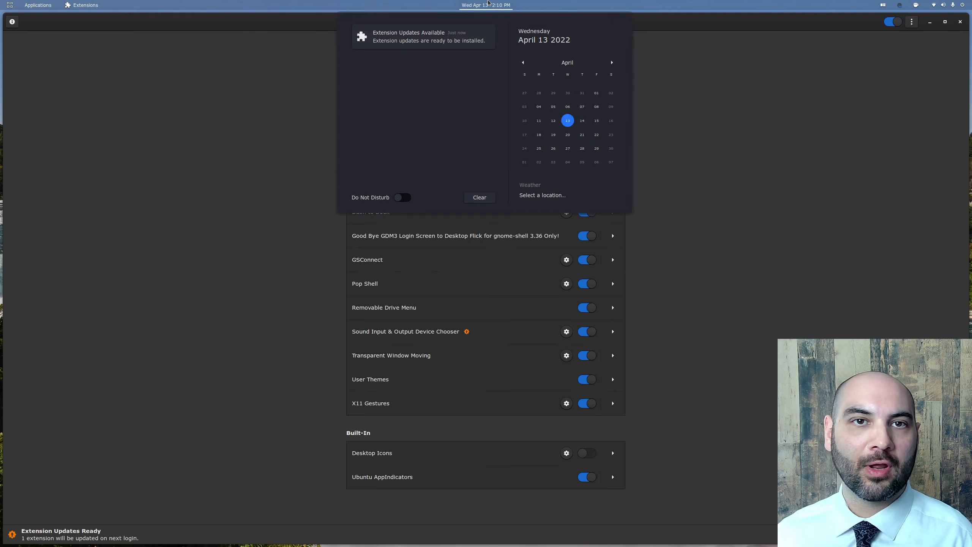
{"action": "left_click", "coordinate": [489, 3]}
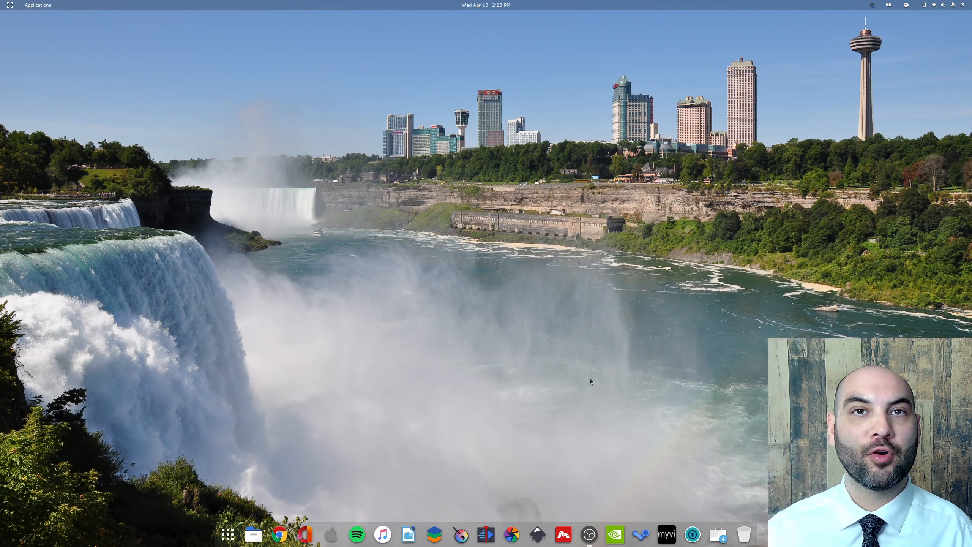
- Search the applications for "disk", open Disks, and select the 2.0 GB Generic Flash Disk
{"action": "key", "text": "super"}
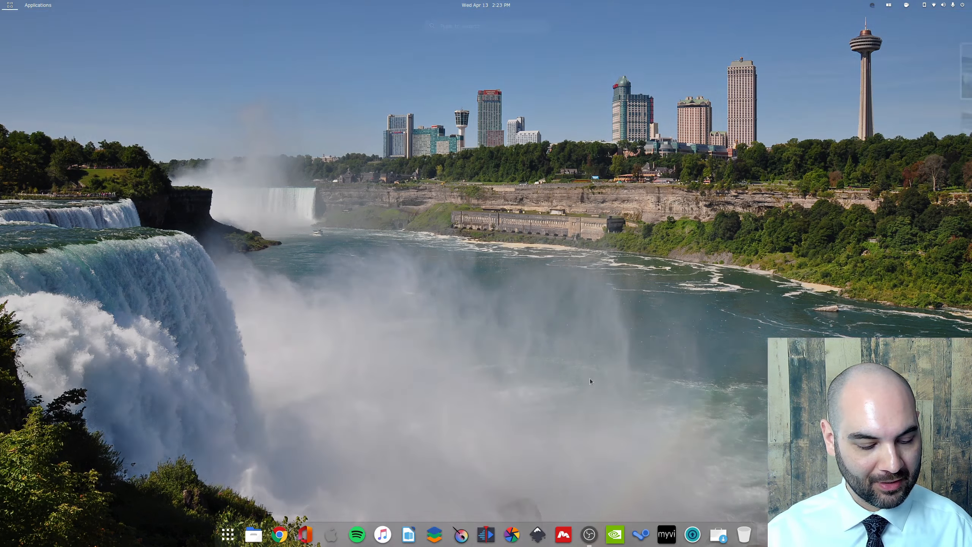
{"action": "type", "text": "disk"}
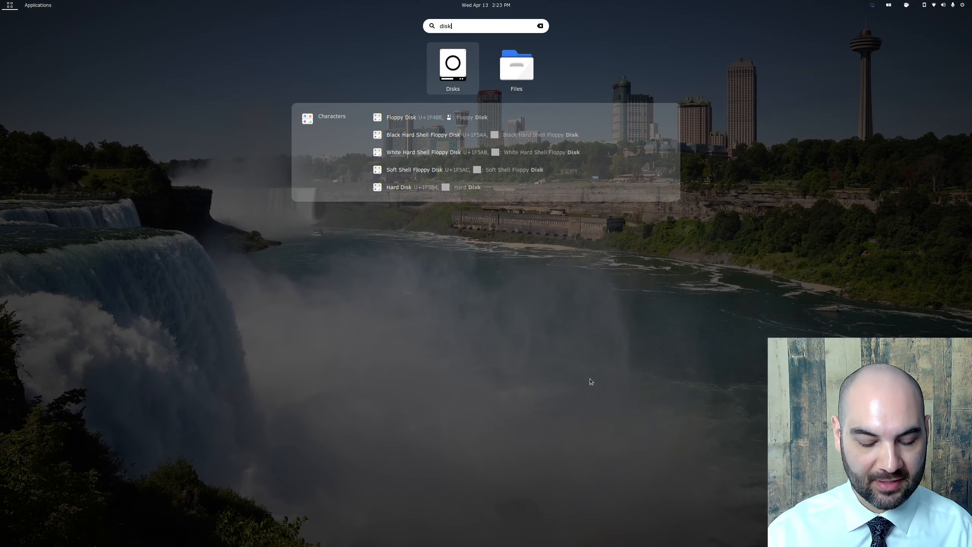
{"action": "key", "text": "Return"}
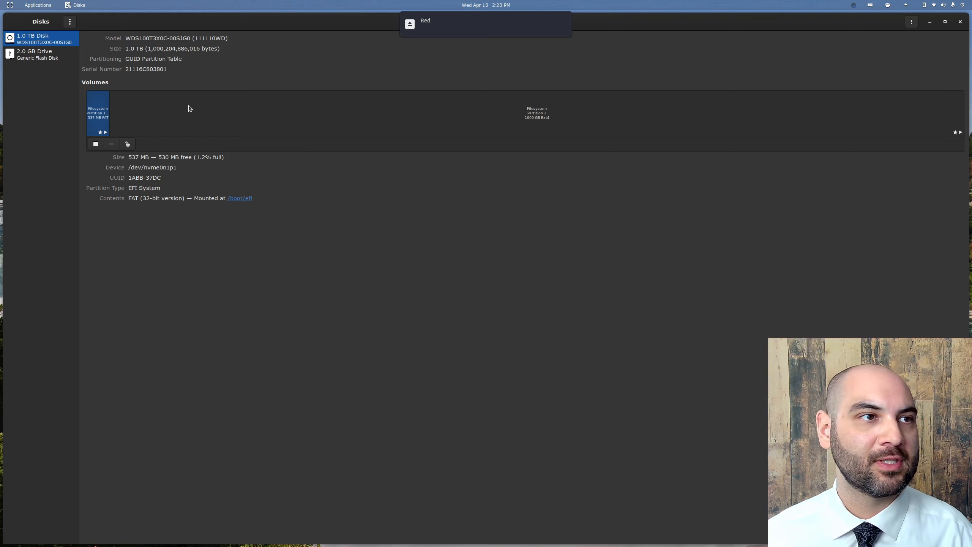
{"action": "left_click", "coordinate": [34, 56]}
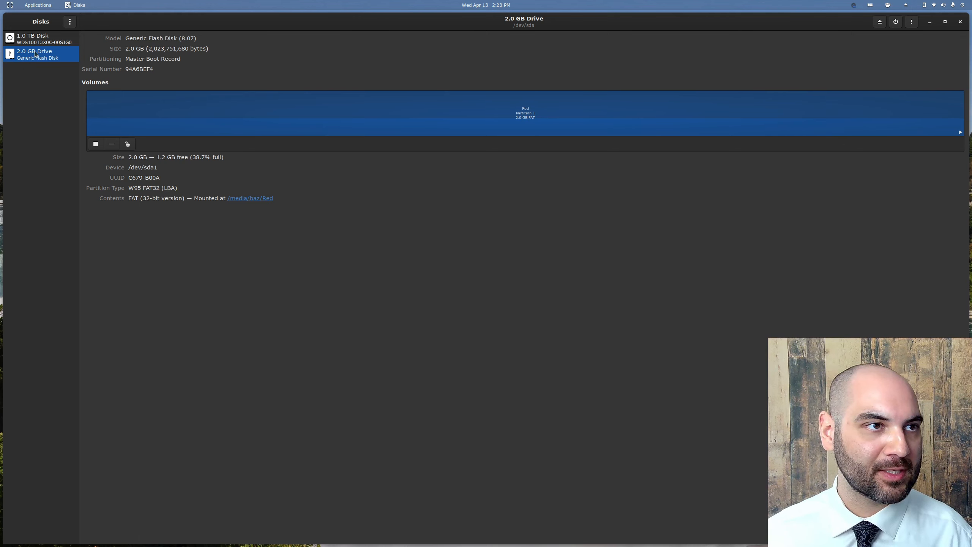
- Format the 2.0 GB flash drive with the quick erase option and MBR / DOS partitioning, confirming the erasure
{"action": "left_click", "coordinate": [913, 24]}
{"action": "left_click", "coordinate": [894, 45]}
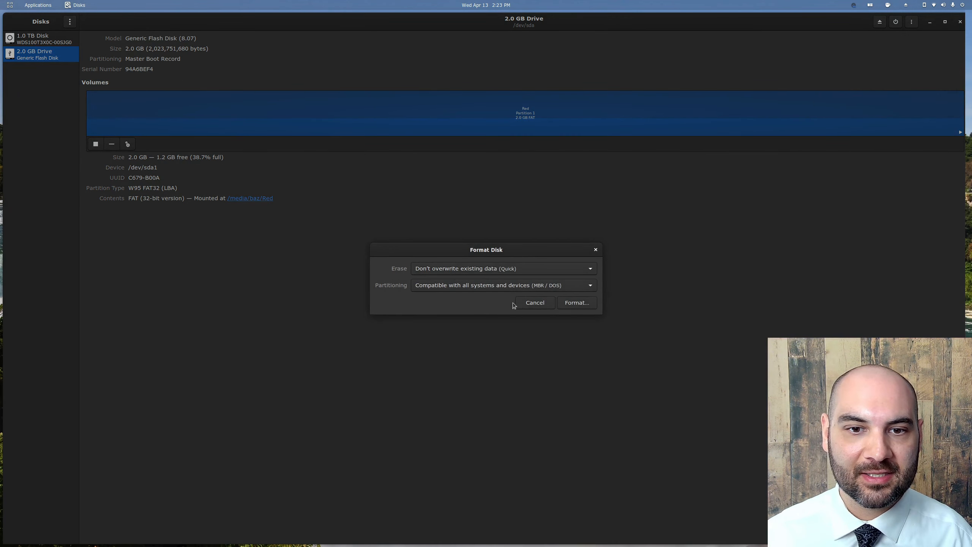
{"action": "left_click", "coordinate": [574, 302]}
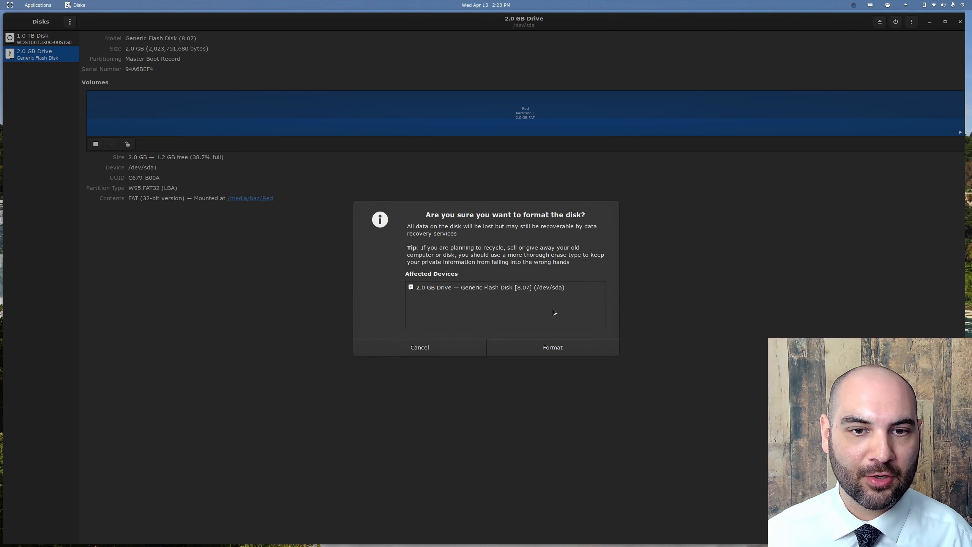
{"action": "left_click", "coordinate": [556, 348]}
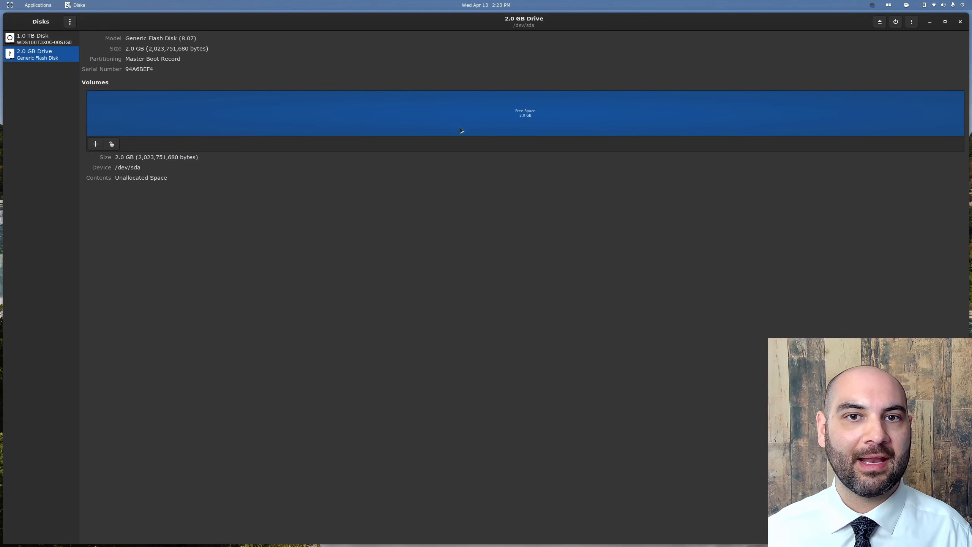
- Create a partition in the flash drive's free space, named Red and formatted as FAT for all systems and devices
{"action": "left_click", "coordinate": [95, 145]}
{"action": "left_click", "coordinate": [593, 203]}
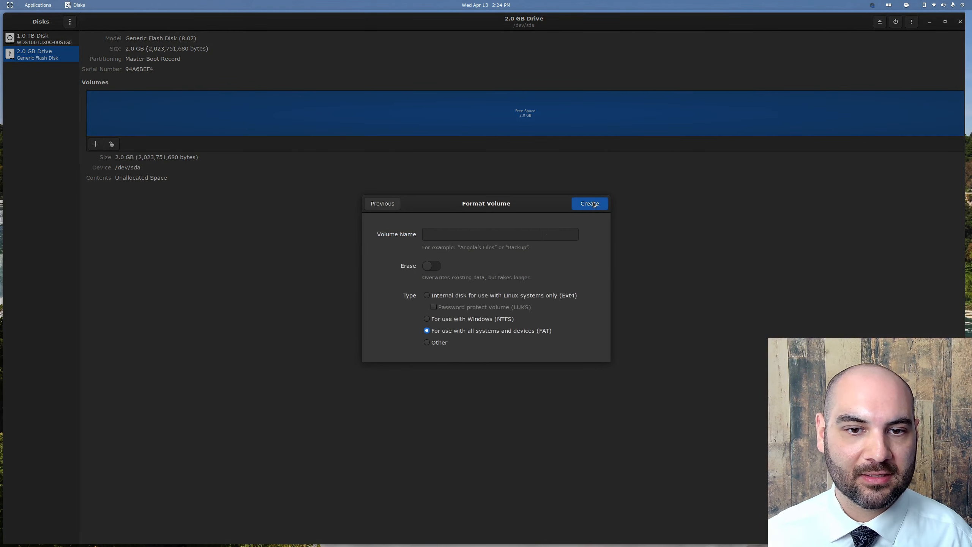
{"action": "type", "text": "Red"}
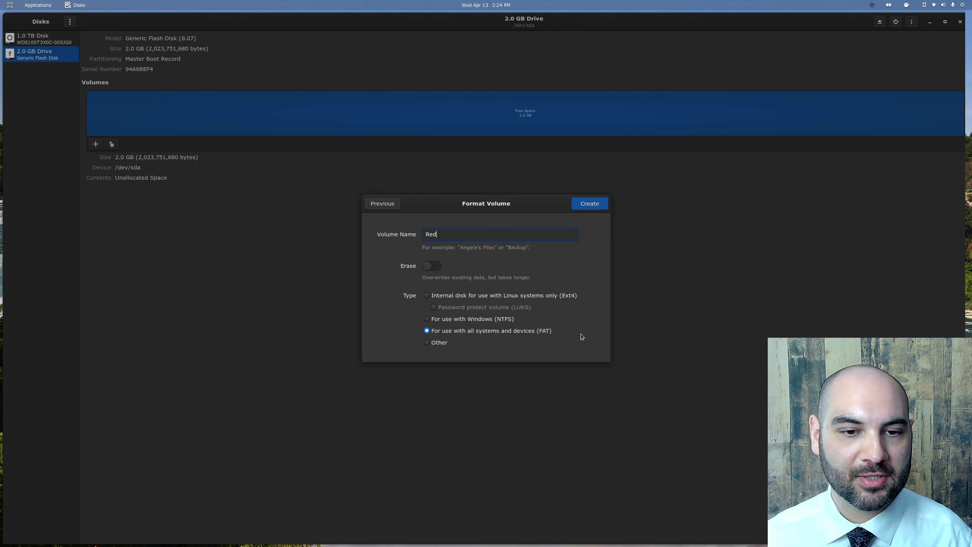
{"action": "left_click", "coordinate": [589, 204]}
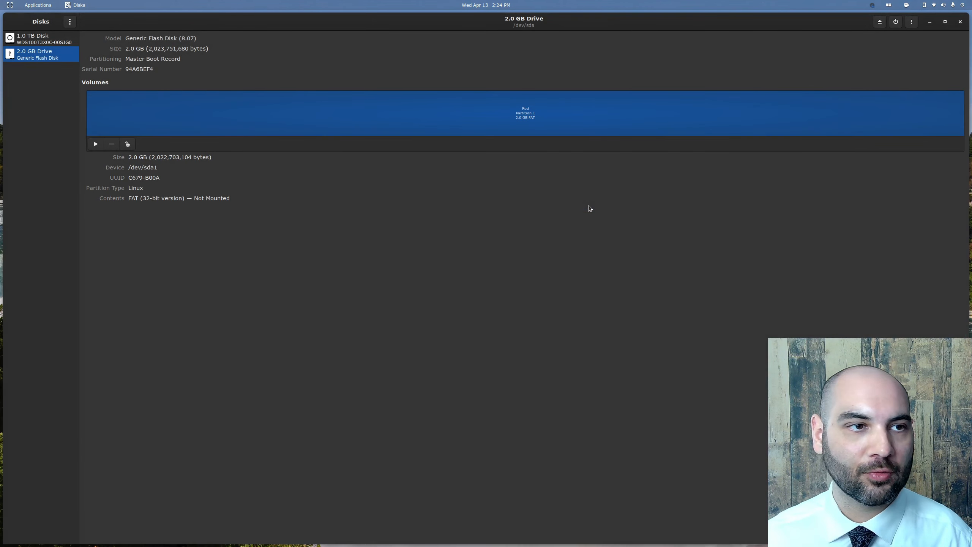
- Mount the Red partition and open it in Files
{"action": "left_click", "coordinate": [96, 144]}
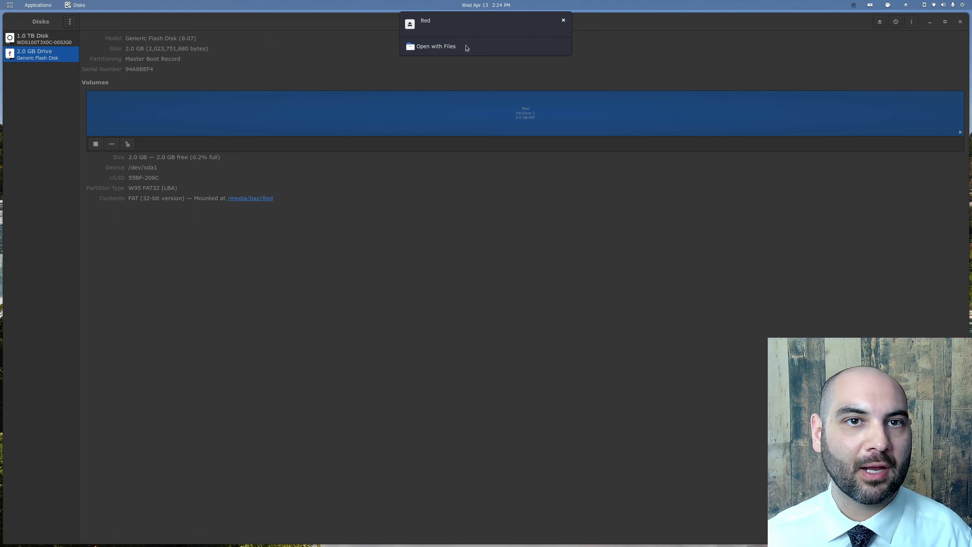
{"action": "left_click", "coordinate": [467, 48]}
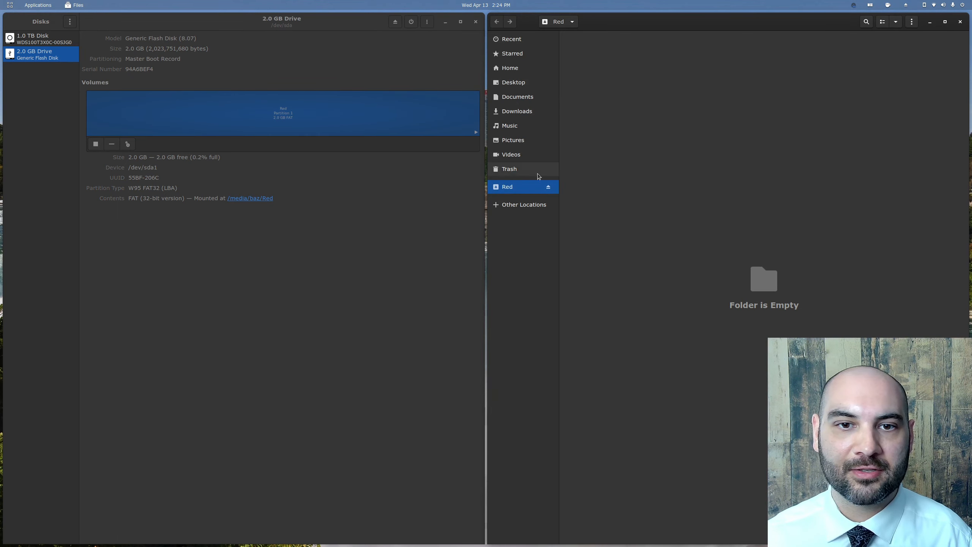